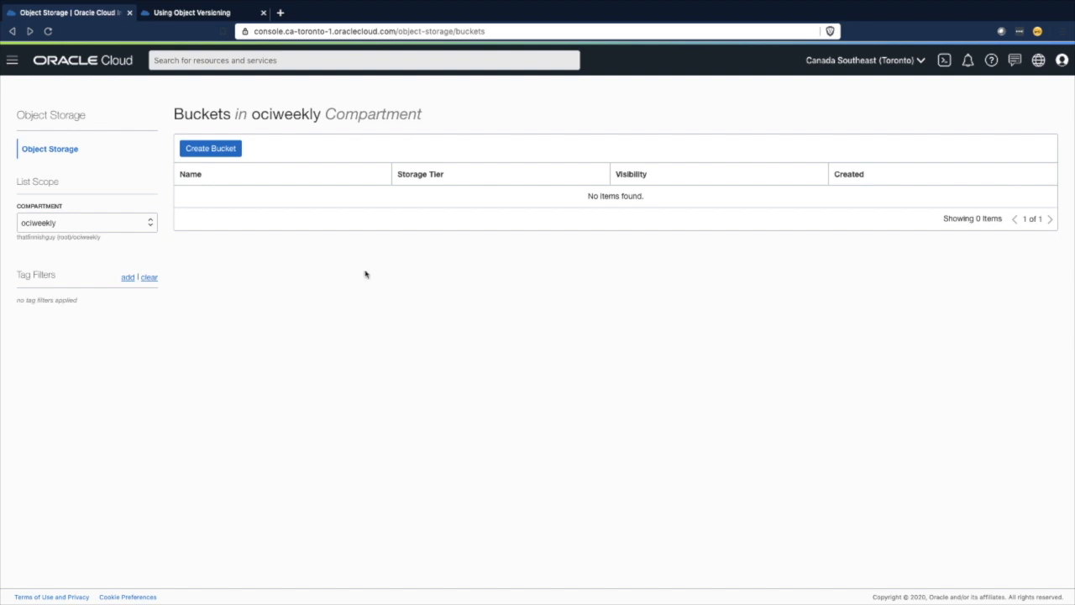
- Create a Standard-tier bucket with the default name and object versioning enabled in the ociweekly compartment
{"action": "left_click", "coordinate": [214, 153]}
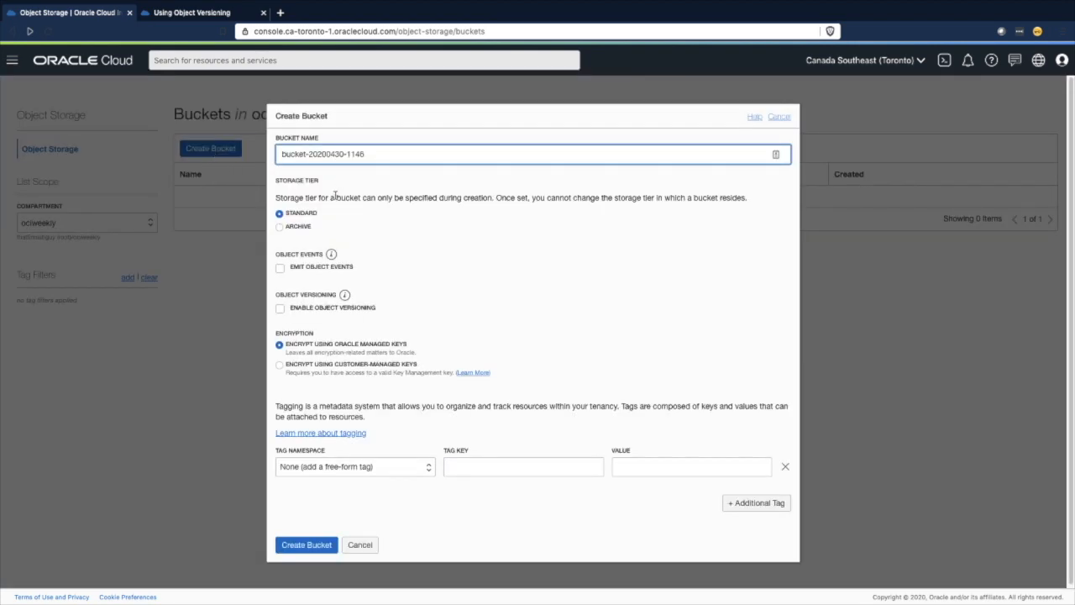
{"action": "left_click", "coordinate": [281, 310]}
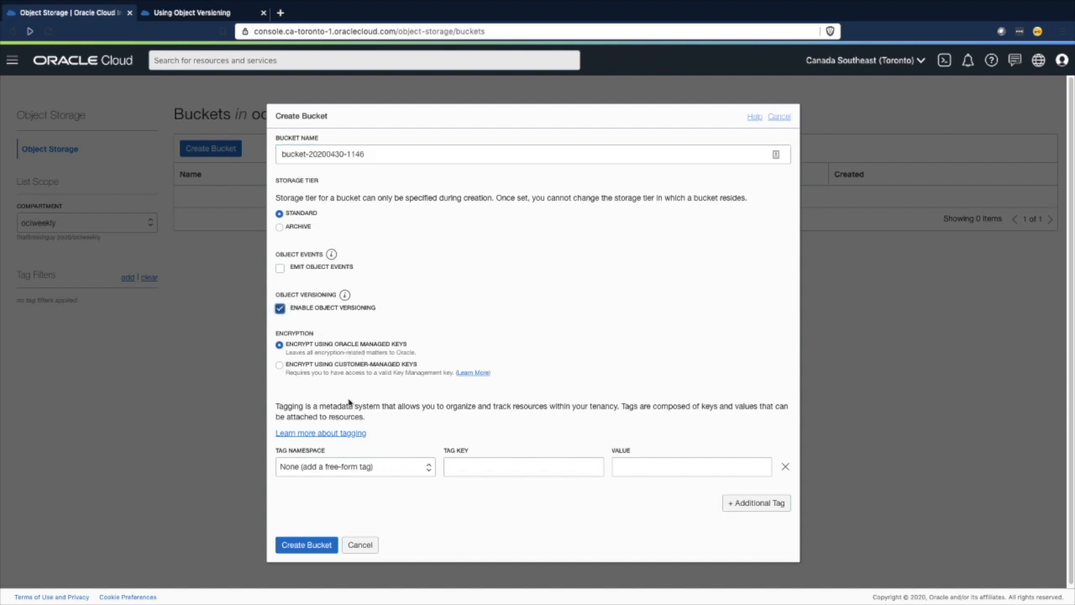
{"action": "left_click", "coordinate": [310, 546]}
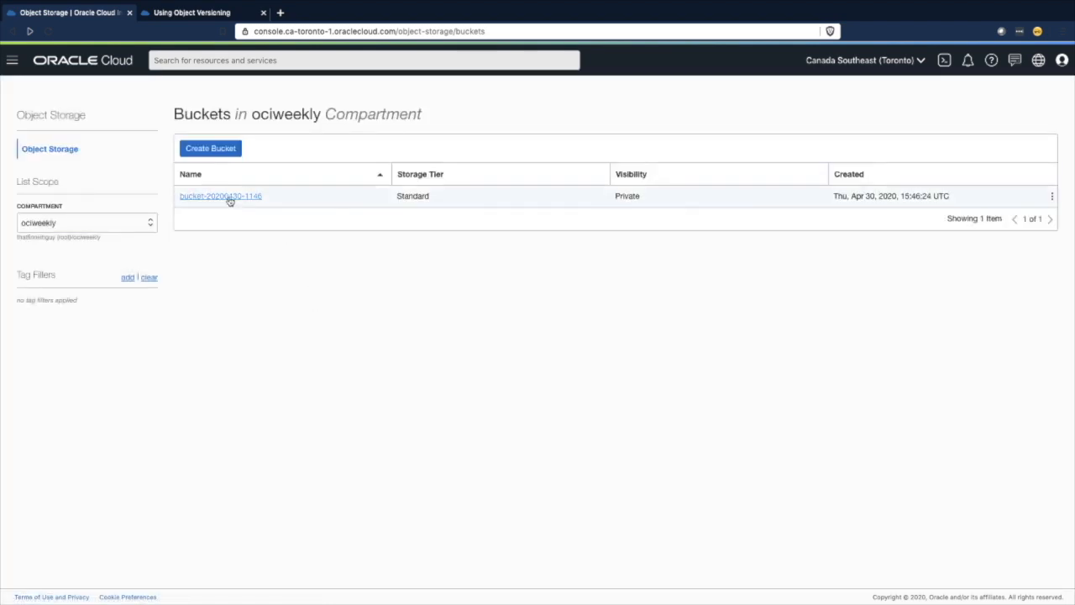
- Open the new bucket and upload the first version of MyObject.txt to it
{"action": "left_click", "coordinate": [227, 197]}
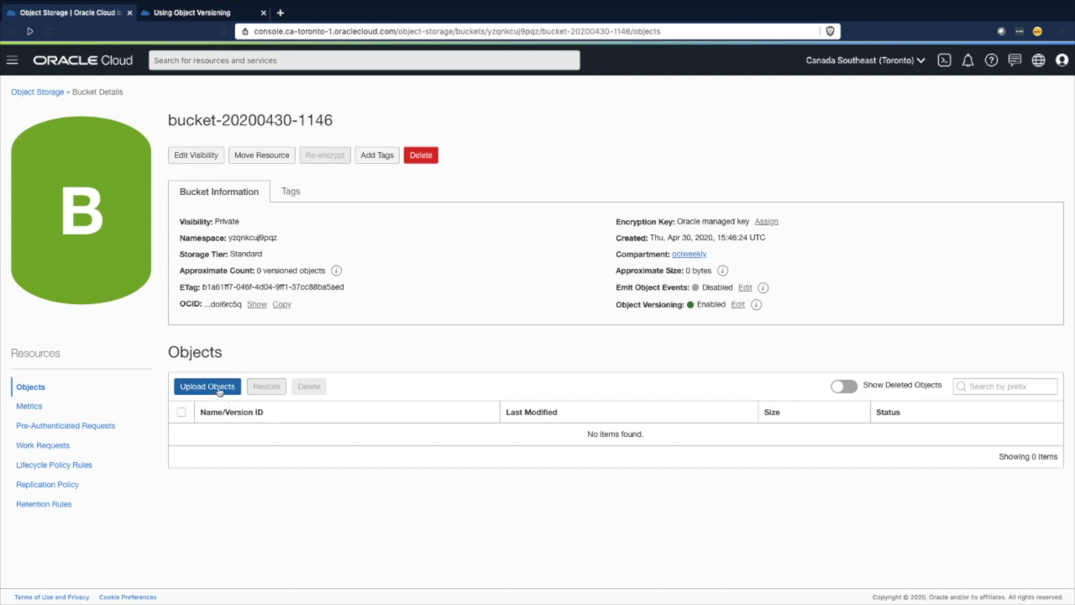
{"action": "left_click", "coordinate": [219, 389]}
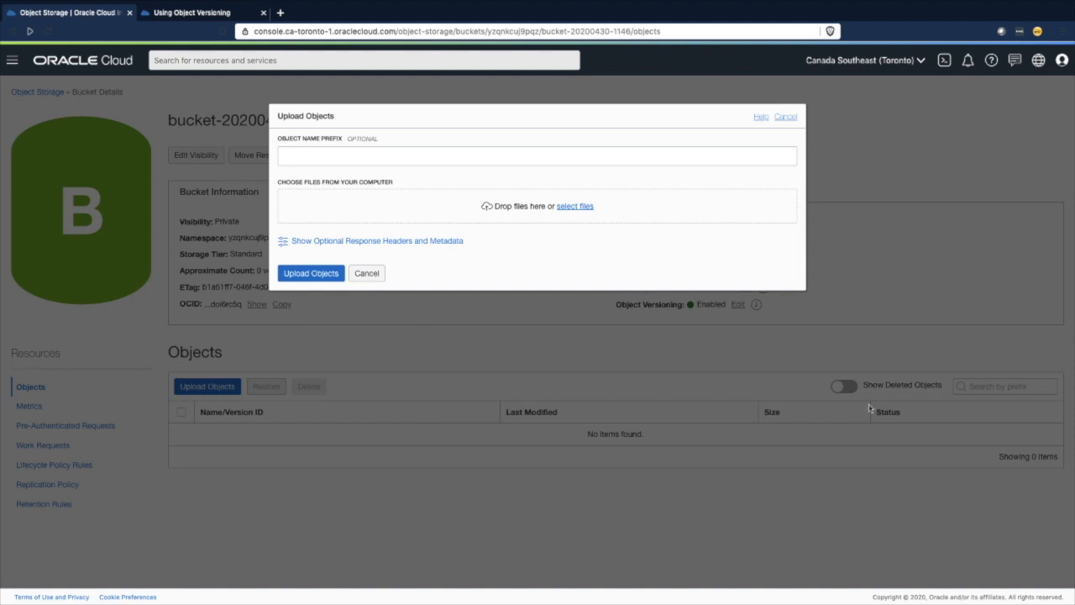
{"action": "left_click_drag", "start_coordinate": [887, 353], "coordinate": [496, 208]}
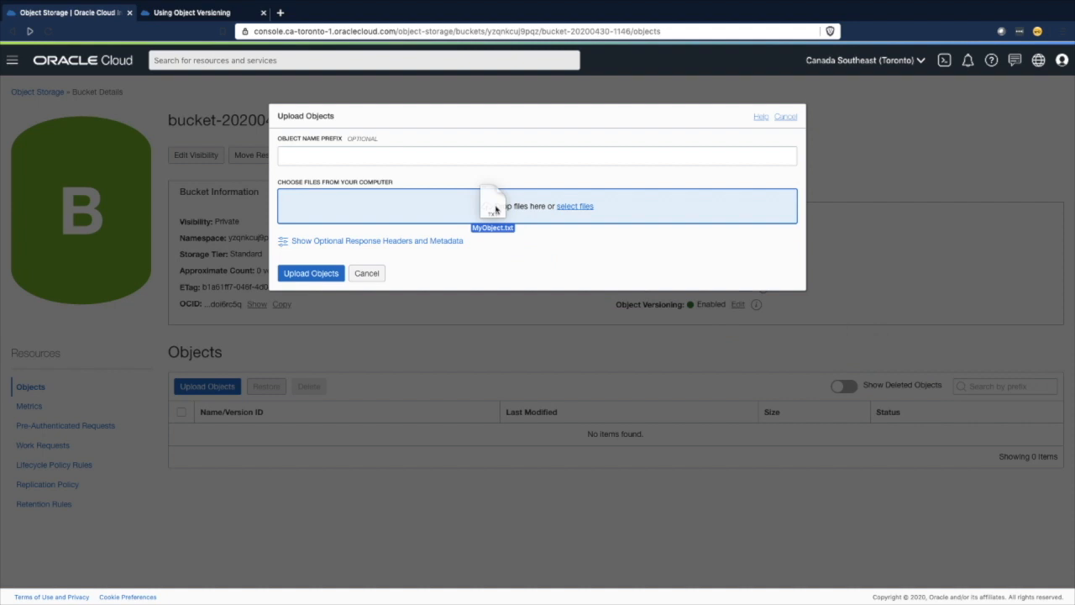
{"action": "left_click_drag", "start_coordinate": [496, 208], "coordinate": [496, 209]}
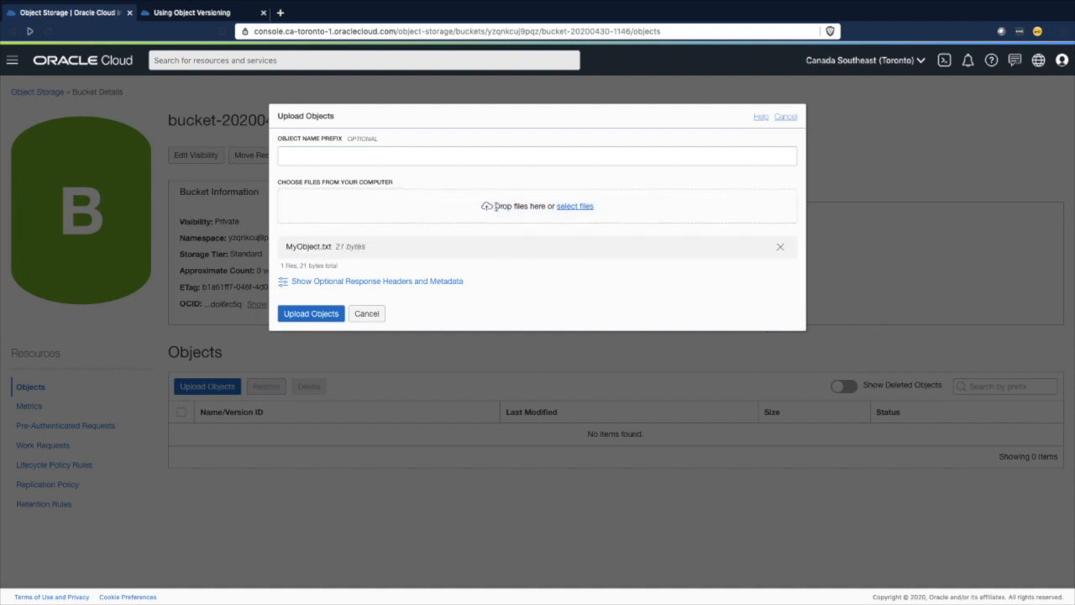
{"action": "left_click", "coordinate": [309, 314]}
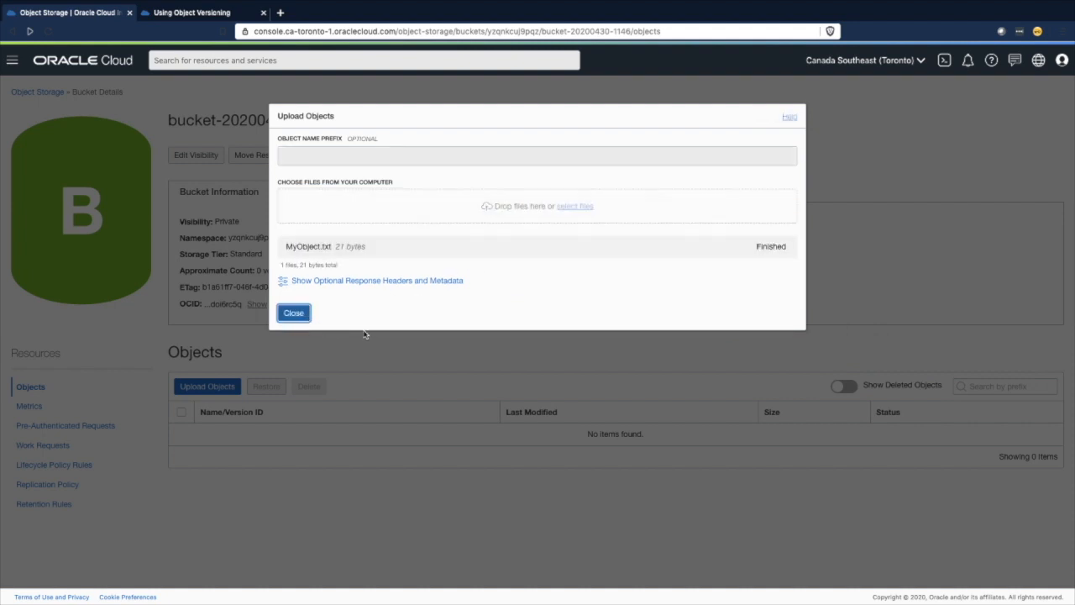
{"action": "left_click", "coordinate": [294, 313]}
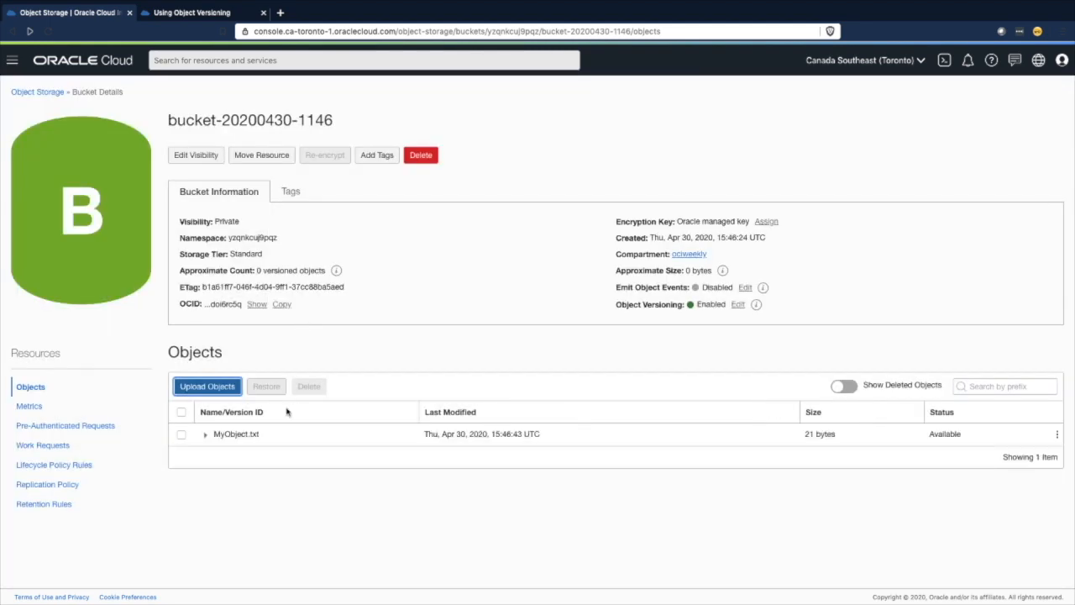
- Expand MyObject.txt's version list and check the object's details and contents
{"action": "left_click", "coordinate": [206, 435]}
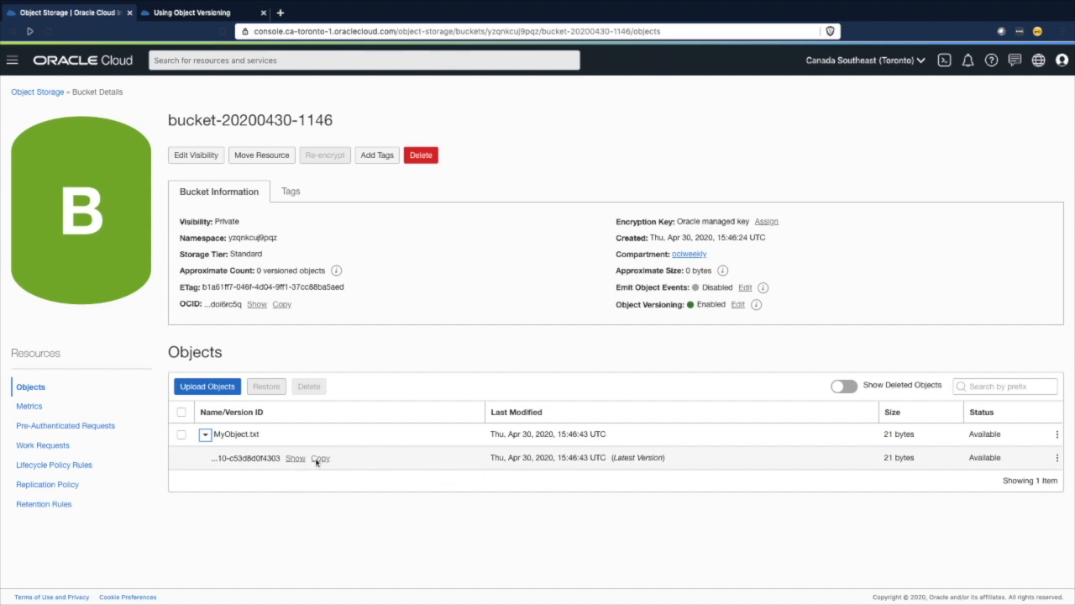
{"action": "left_click", "coordinate": [1056, 434]}
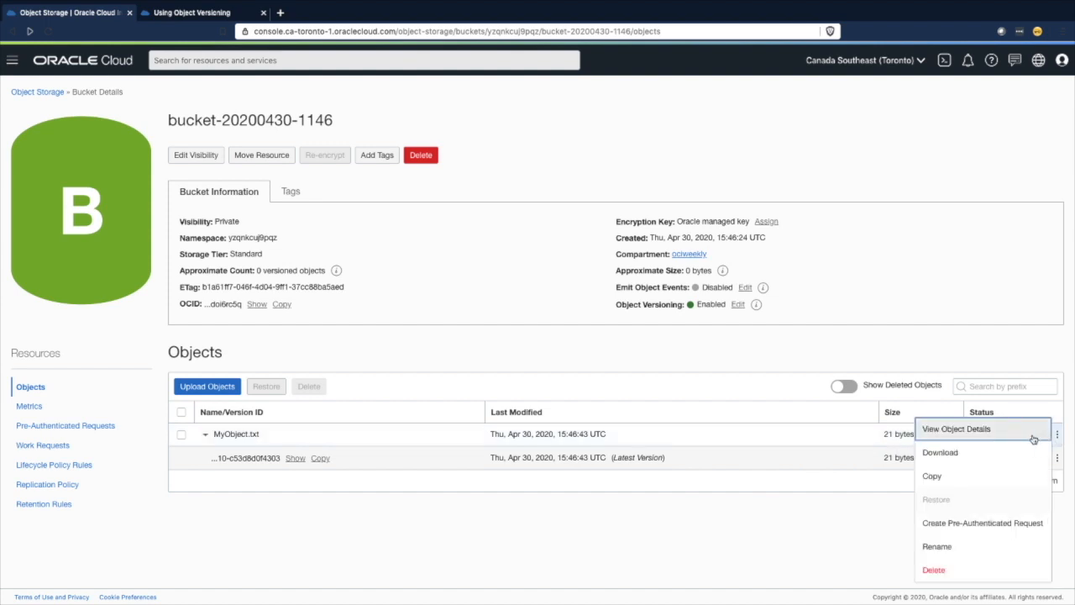
{"action": "left_click", "coordinate": [981, 430]}
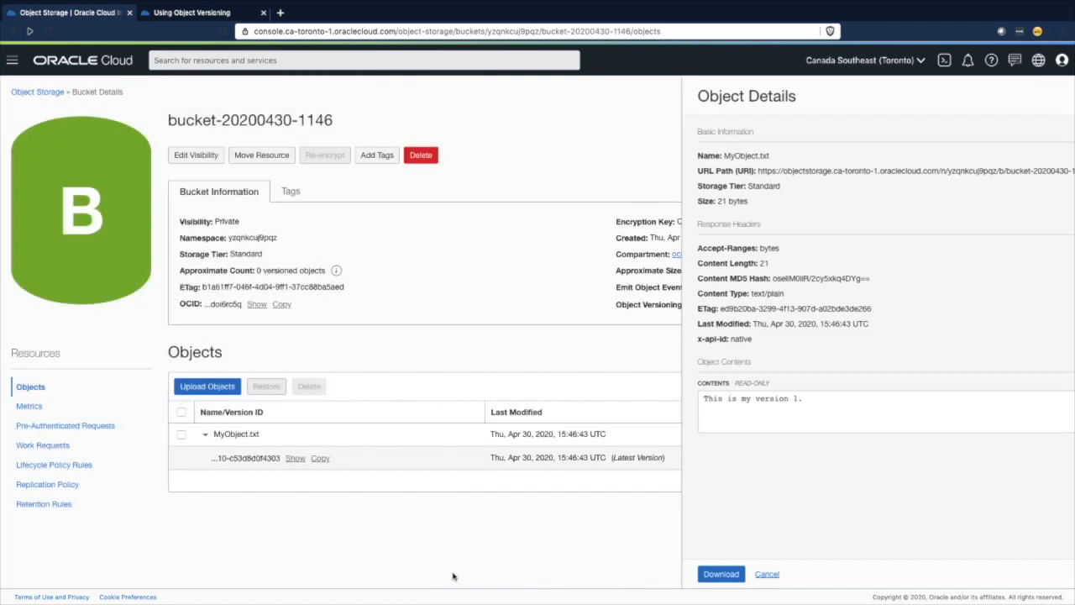
{"action": "left_click", "coordinate": [451, 576]}
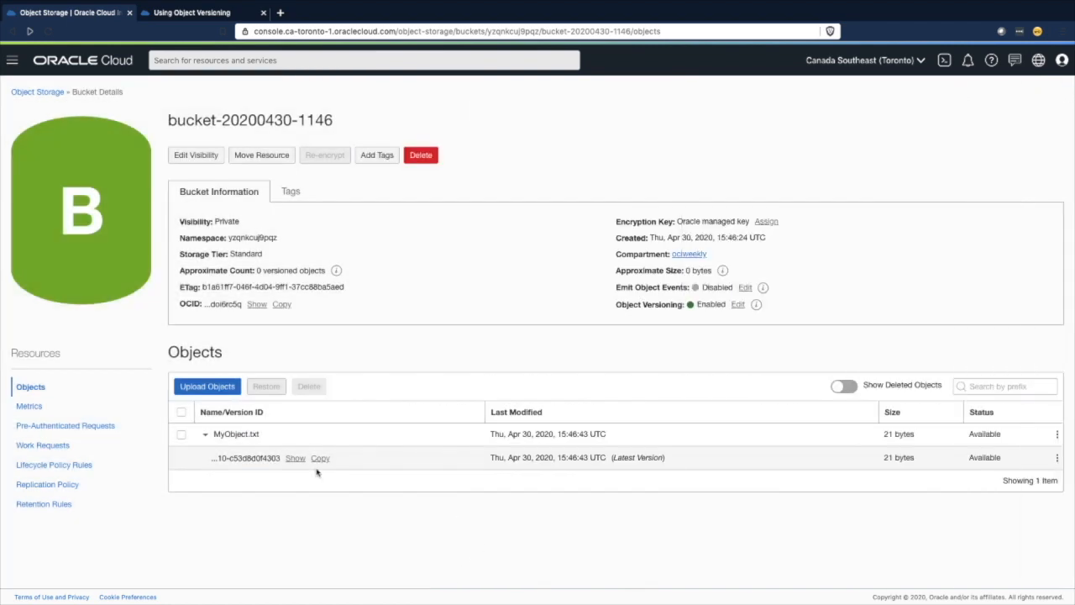
- Upload the revised MyObject.txt to the bucket as a second version of the object
{"action": "left_click", "coordinate": [220, 388]}
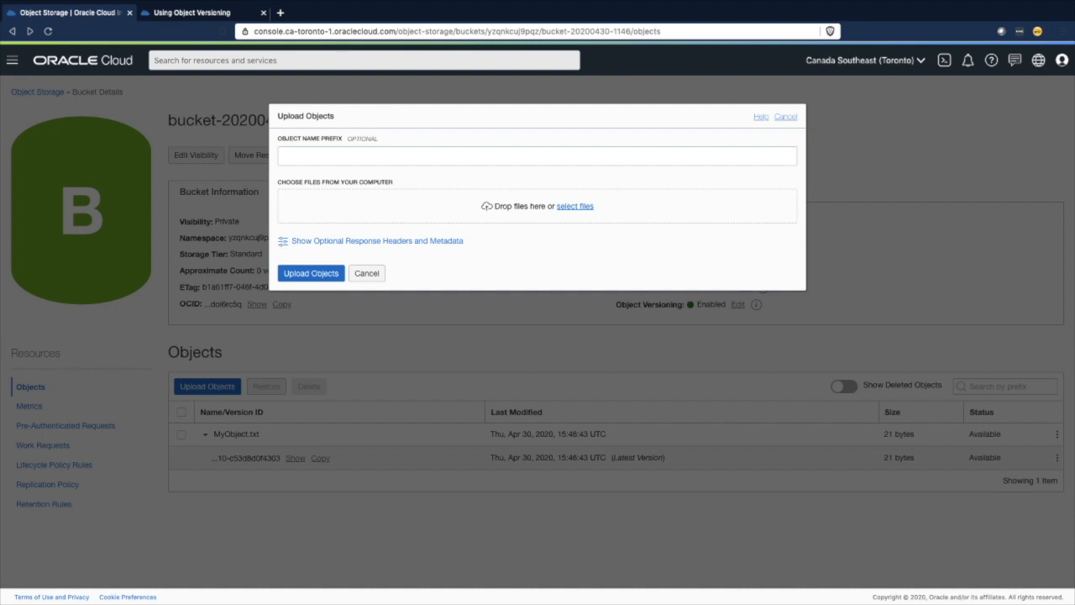
{"action": "left_click_drag", "start_coordinate": [588, 323], "coordinate": [457, 227]}
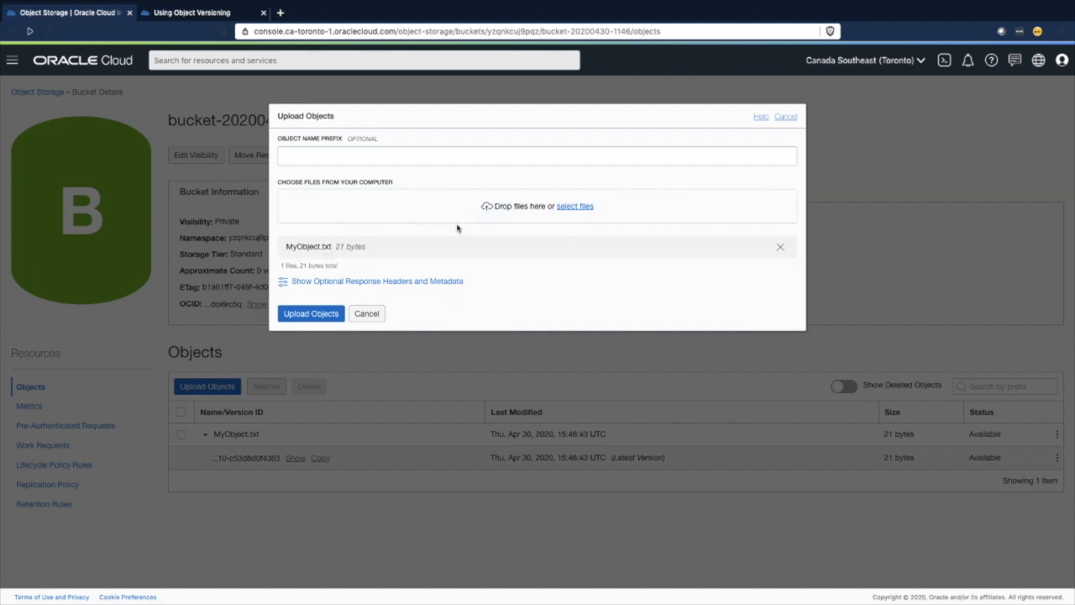
{"action": "left_click", "coordinate": [311, 316]}
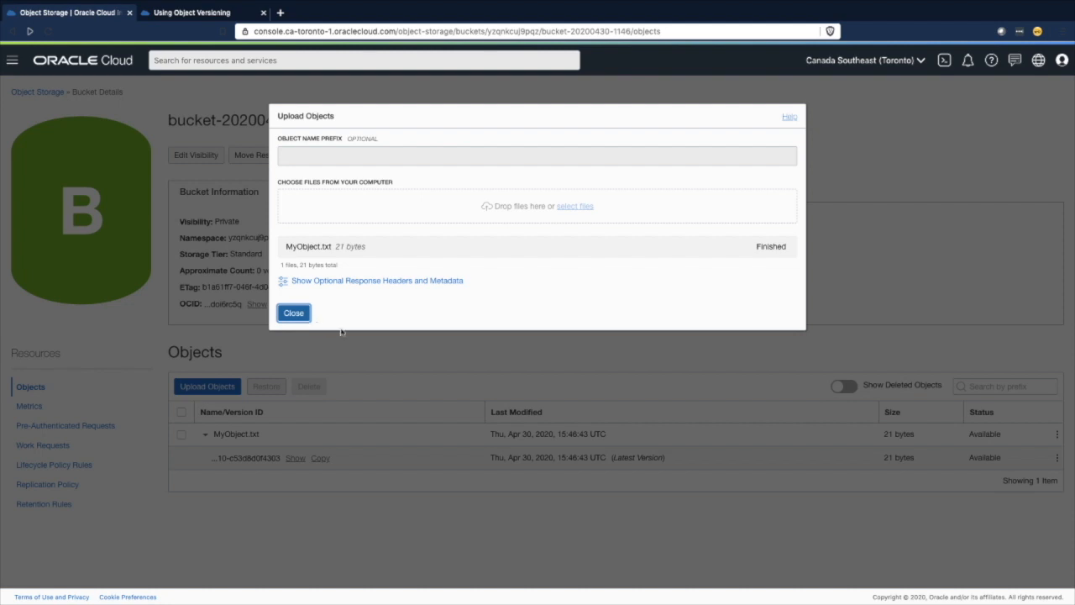
{"action": "left_click", "coordinate": [289, 315]}
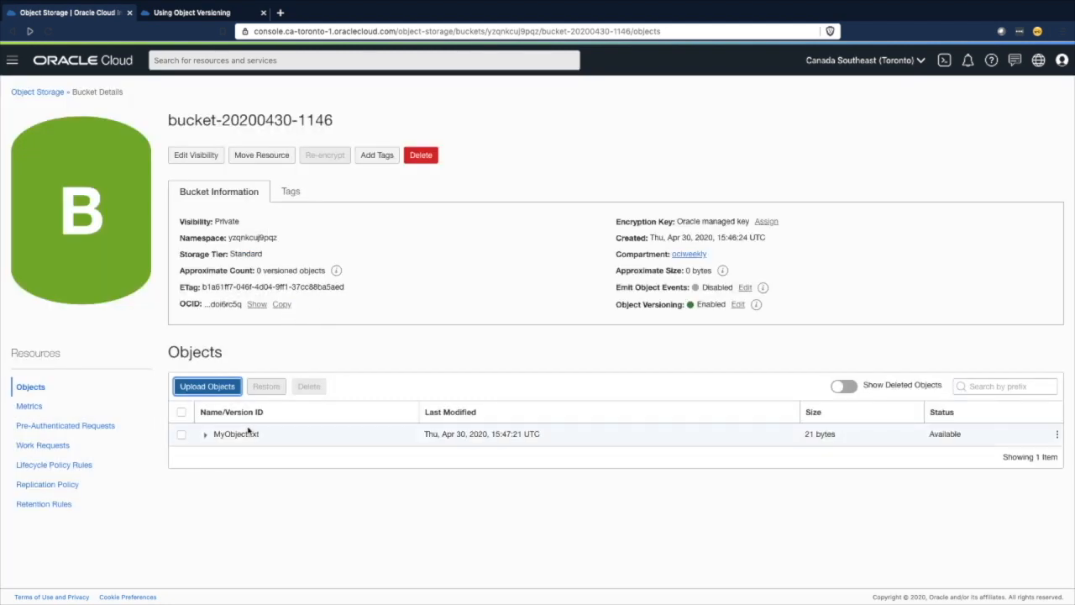
- Expand MyObject.txt's versions and check the details and contents of the latest version
{"action": "left_click", "coordinate": [205, 435]}
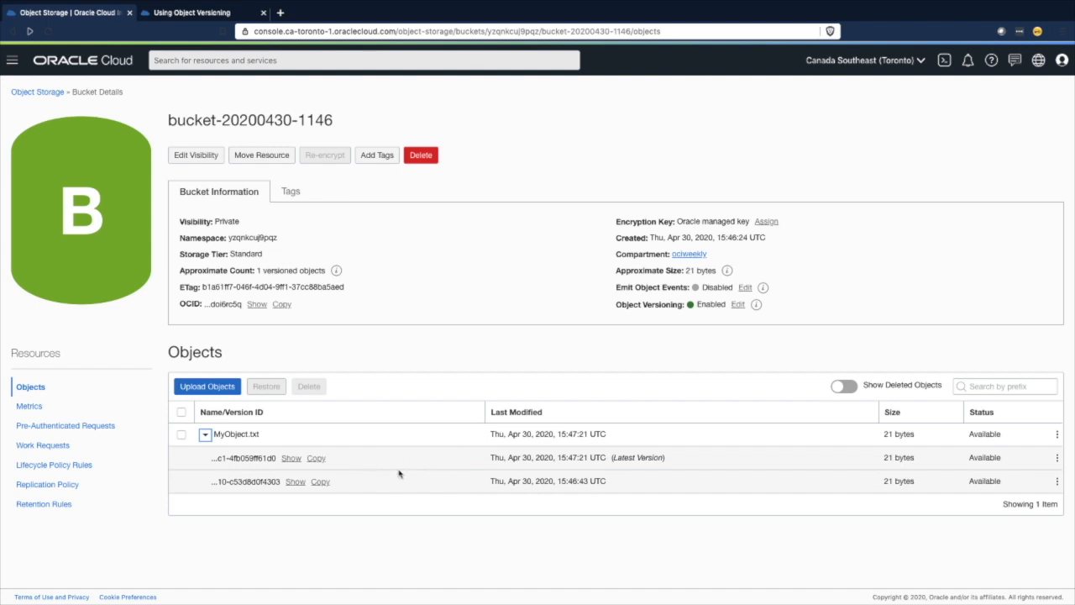
{"action": "left_click", "coordinate": [1058, 458]}
{"action": "left_click", "coordinate": [1008, 465]}
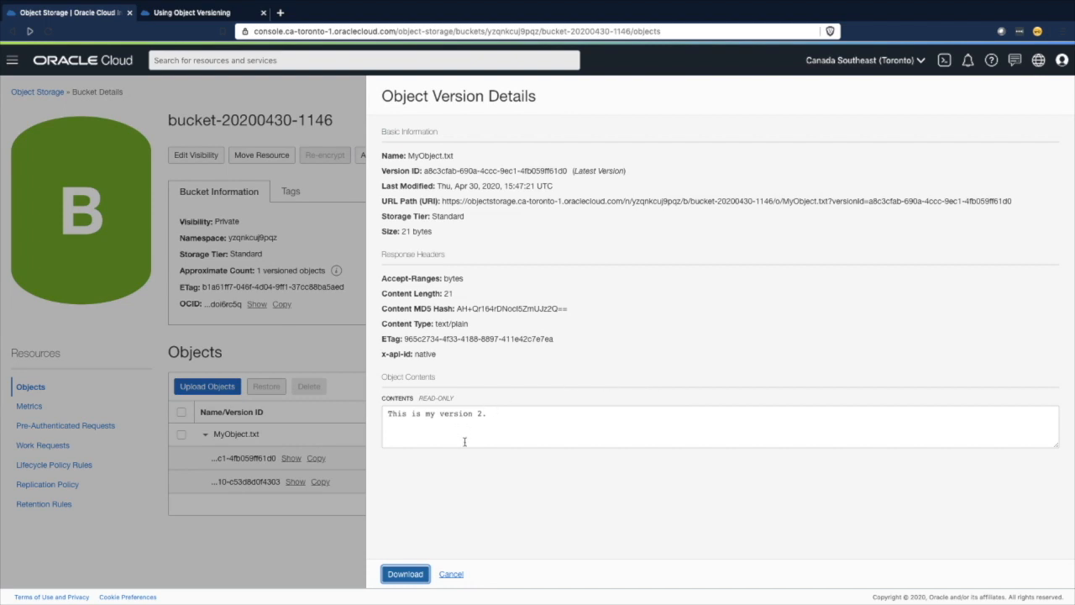
{"action": "left_click", "coordinate": [450, 574]}
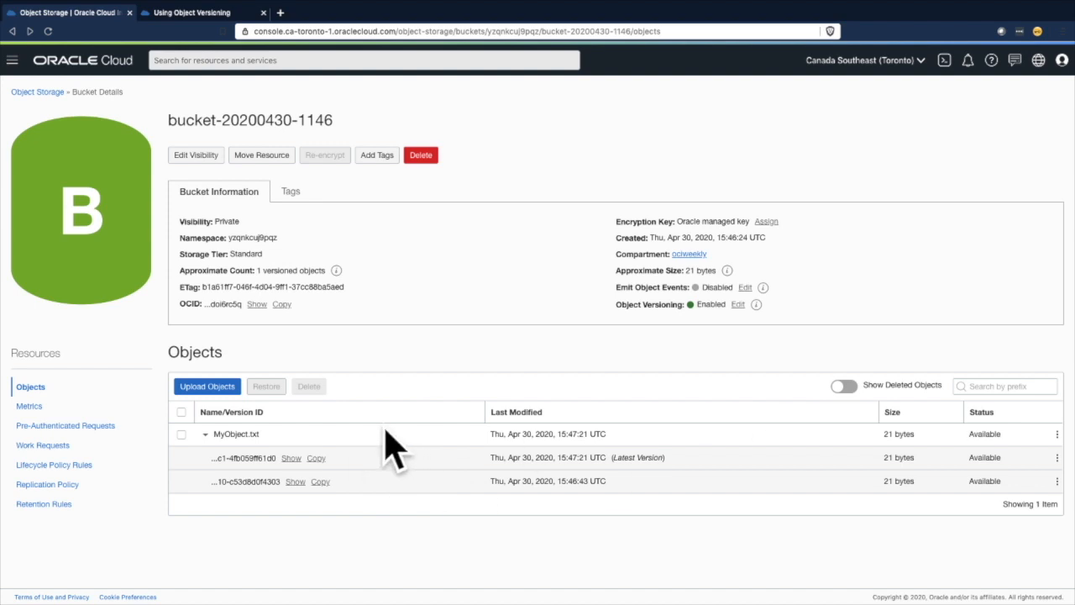
- Upload MyObject.txt to the bucket again as a third version of the object
{"action": "left_click", "coordinate": [198, 385]}
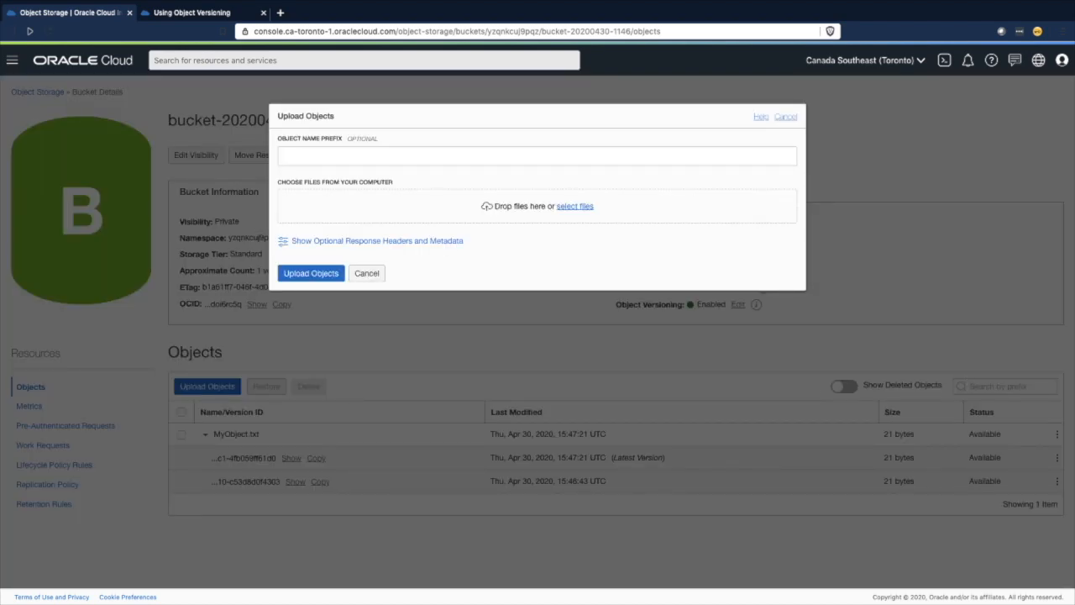
{"action": "left_click_drag", "start_coordinate": [644, 324], "coordinate": [457, 201]}
{"action": "left_click", "coordinate": [322, 315]}
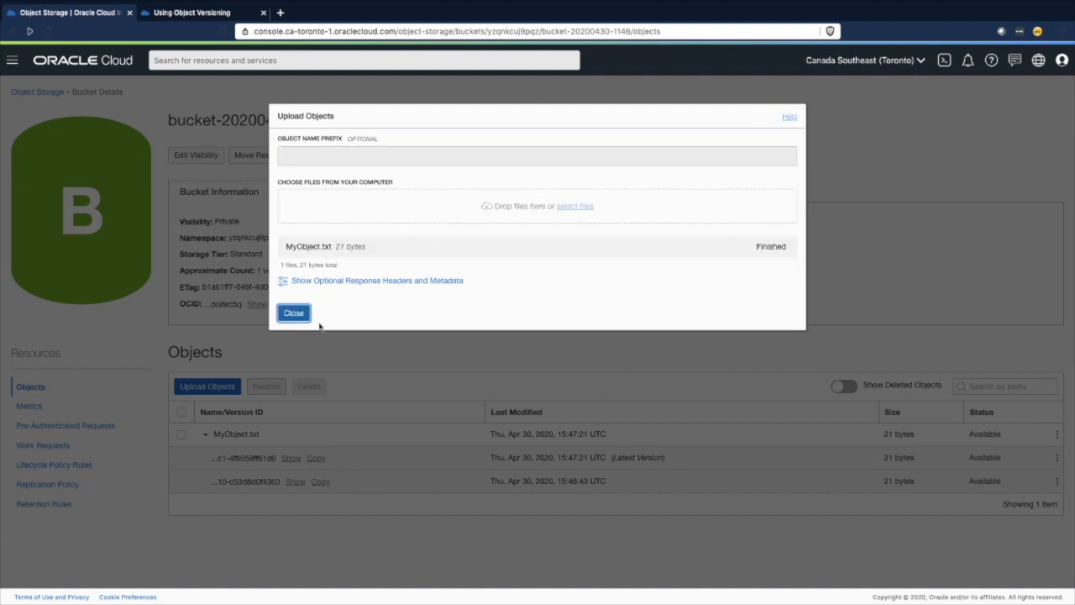
{"action": "left_click", "coordinate": [296, 314]}
- Permanently delete the latest of the three MyObject.txt versions
{"action": "left_click", "coordinate": [205, 434]}
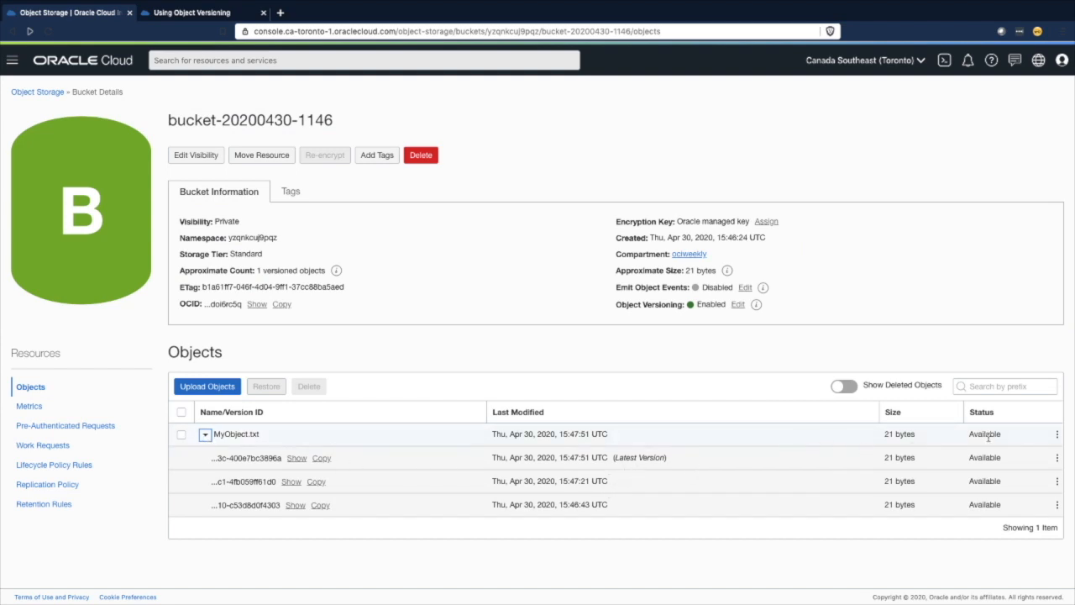
{"action": "left_click", "coordinate": [1056, 458]}
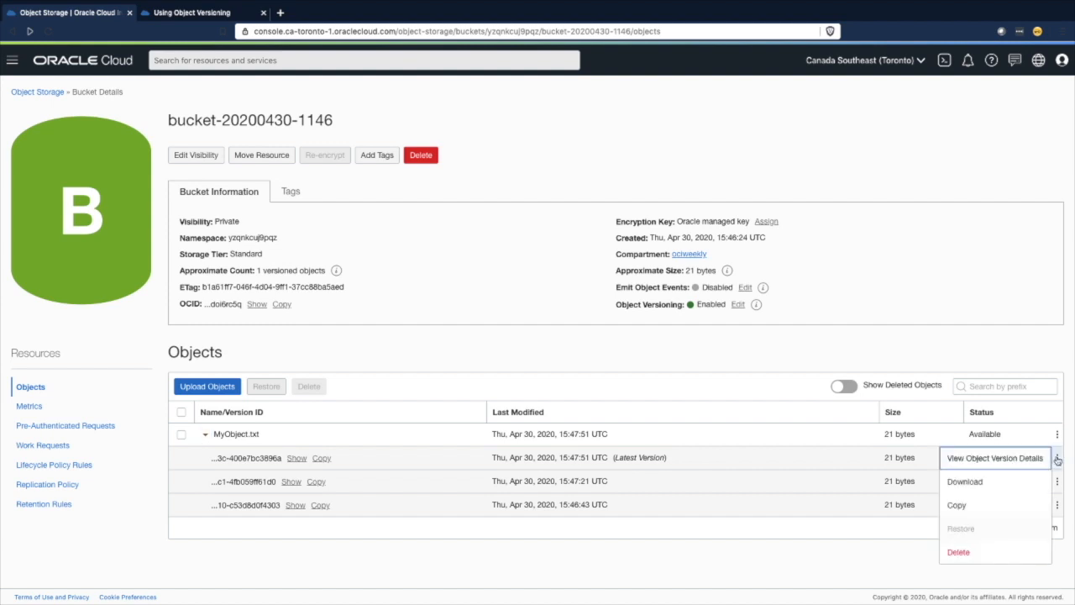
{"action": "left_click", "coordinate": [958, 552]}
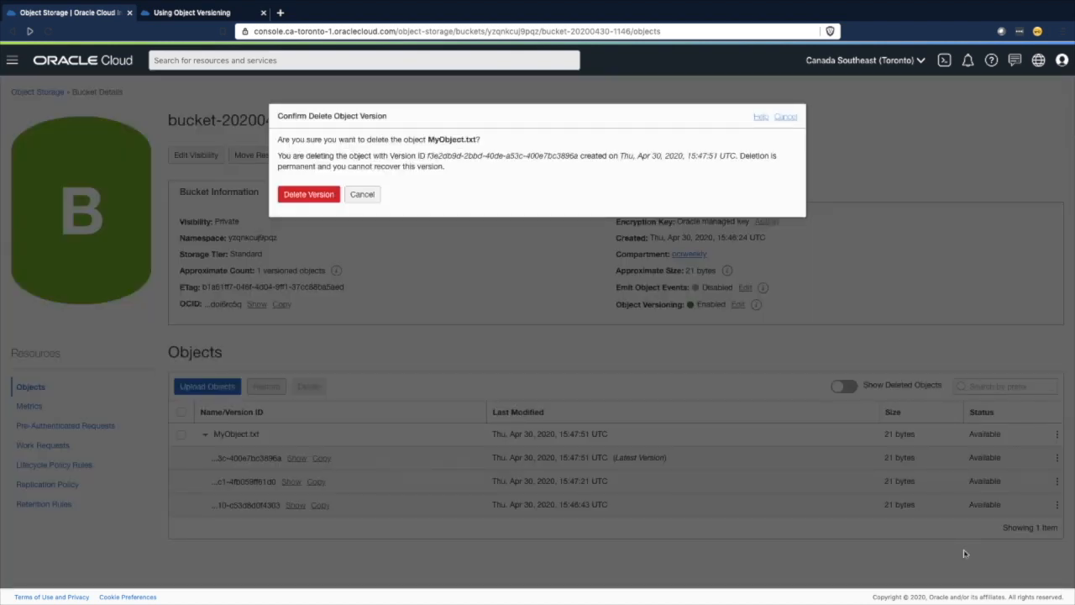
{"action": "left_click", "coordinate": [311, 196]}
- Inspect MyObject.txt's remaining versions, including with deleted objects shown in the list
{"action": "left_click", "coordinate": [204, 434]}
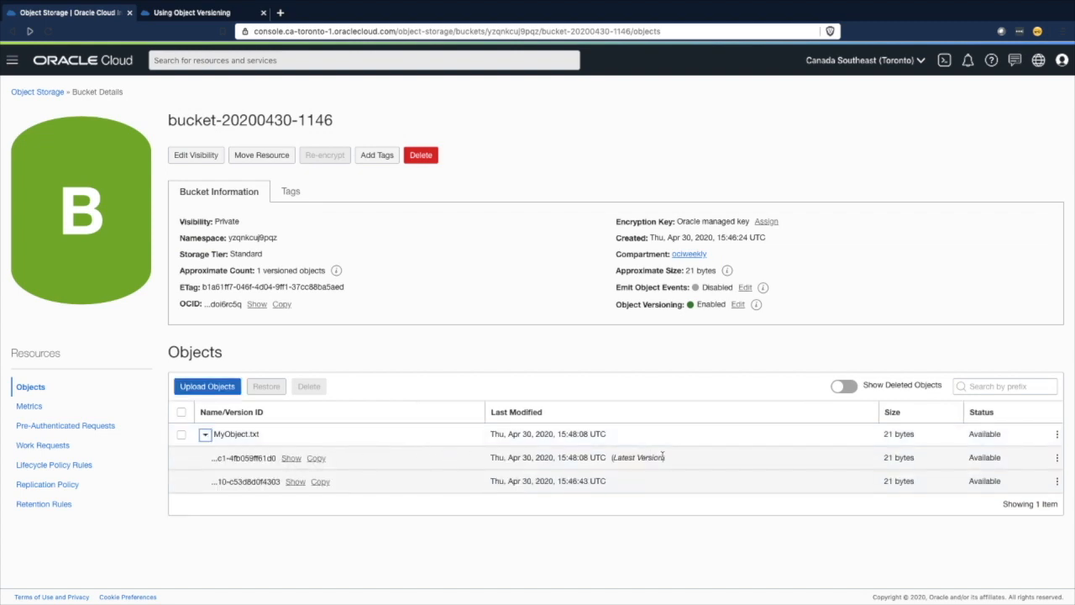
{"action": "left_click", "coordinate": [848, 388]}
{"action": "left_click", "coordinate": [204, 436]}
- Delete the whole MyObject.txt object from the bucket rather than a single version
{"action": "left_click", "coordinate": [180, 435]}
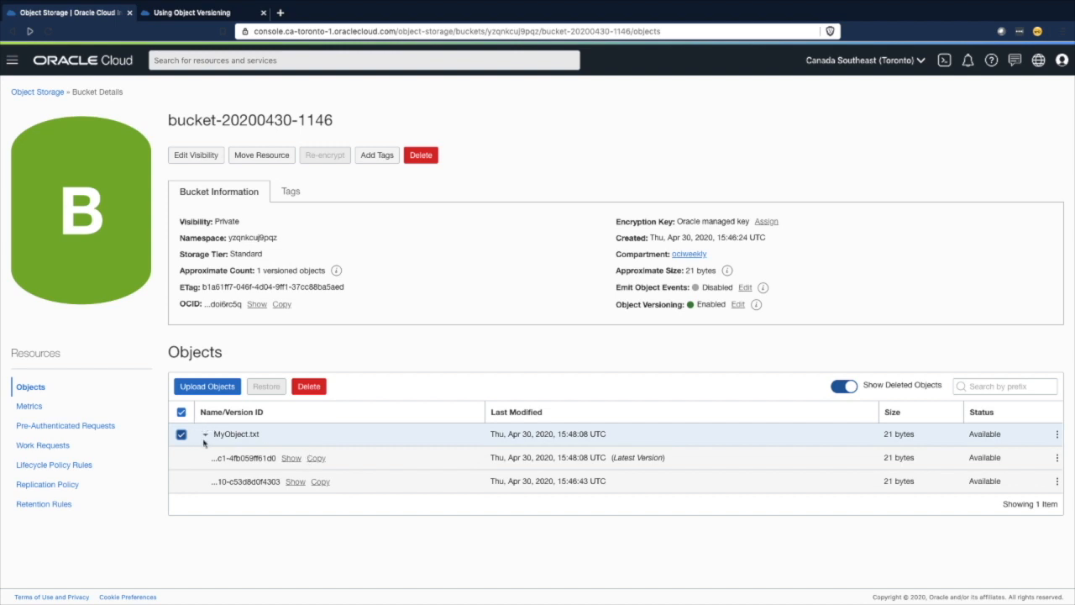
{"action": "left_click", "coordinate": [310, 387]}
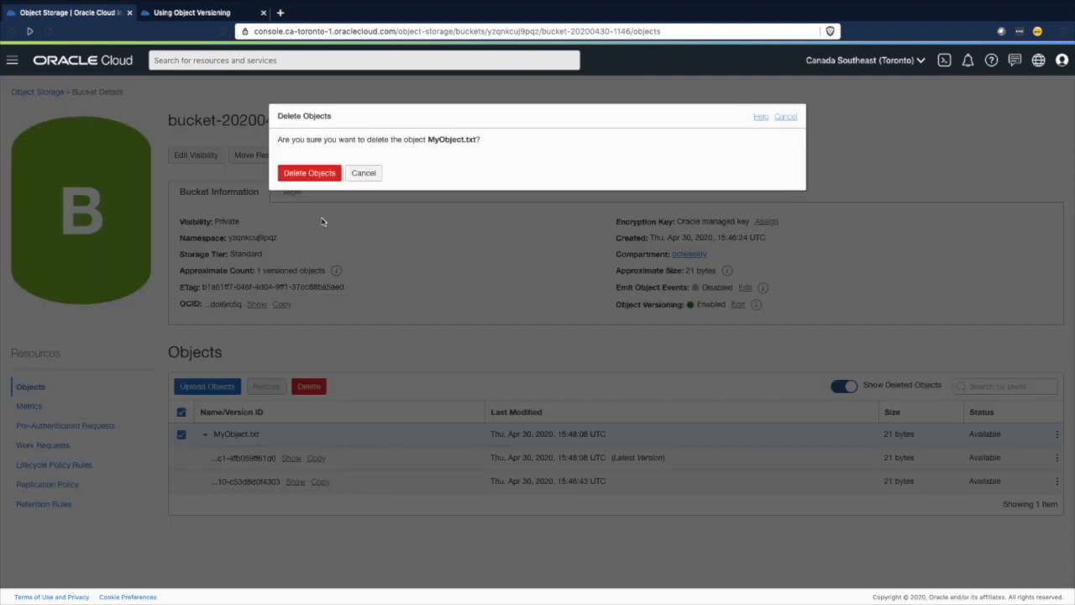
{"action": "left_click", "coordinate": [309, 173]}
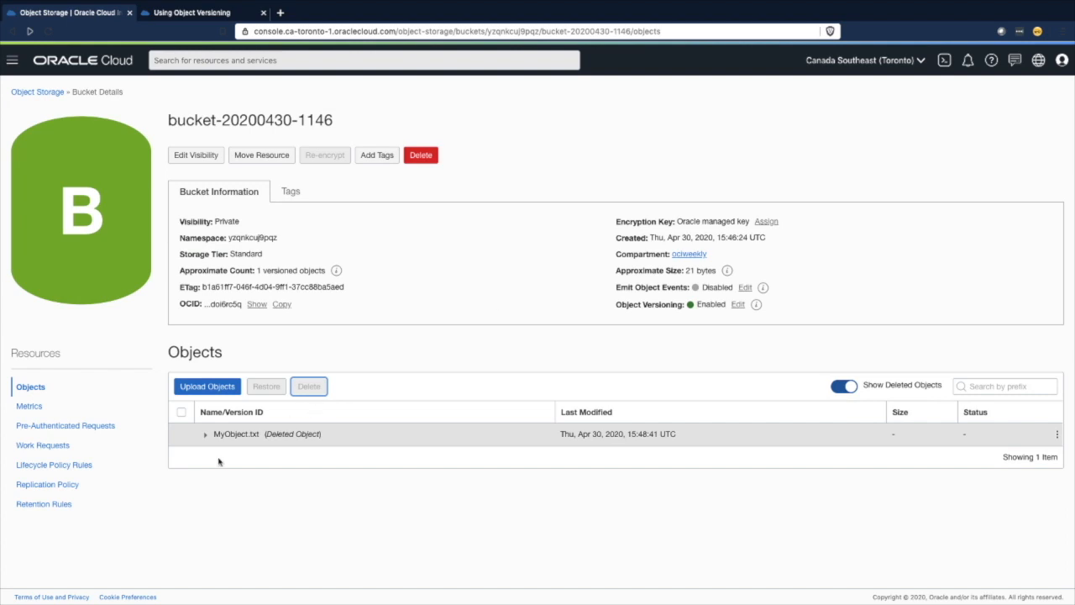
- Hide deleted objects and show them again, expanding the deleted MyObject.txt to list its versions
{"action": "left_click", "coordinate": [841, 388]}
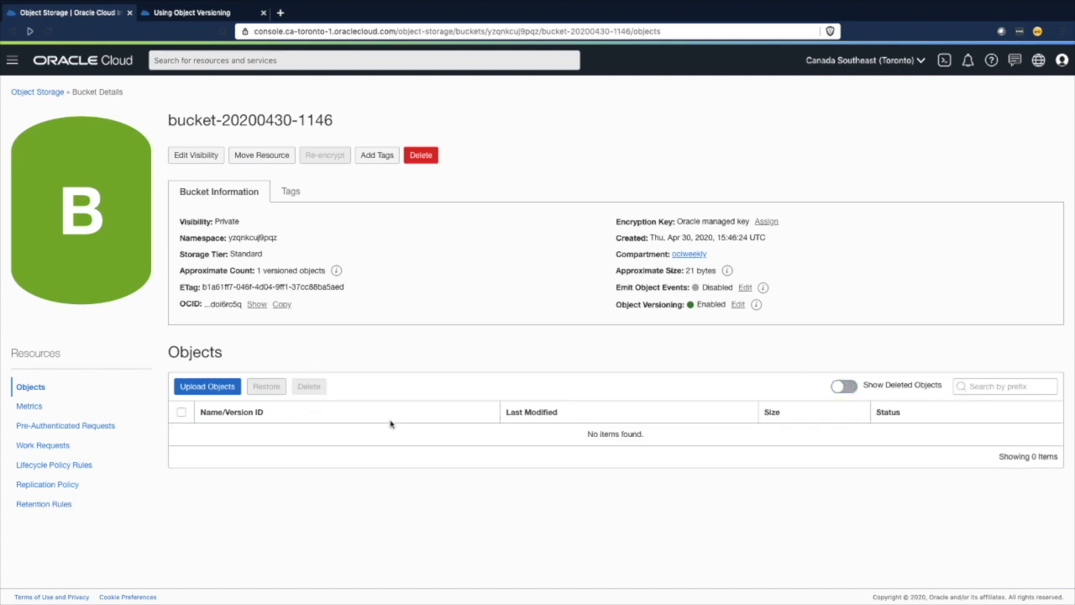
{"action": "left_click", "coordinate": [850, 389]}
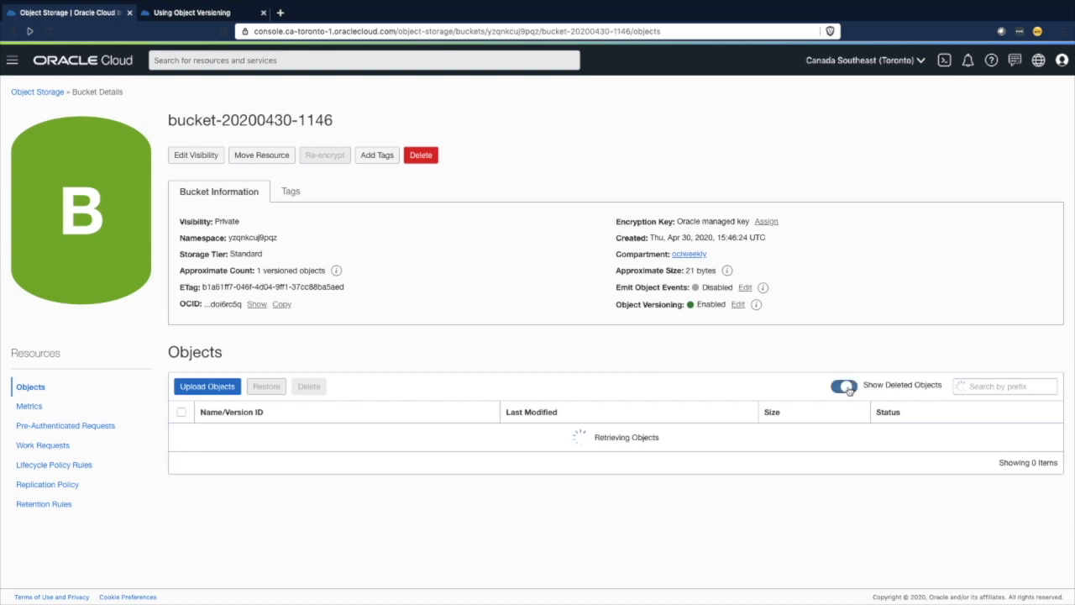
{"action": "left_click", "coordinate": [205, 436]}
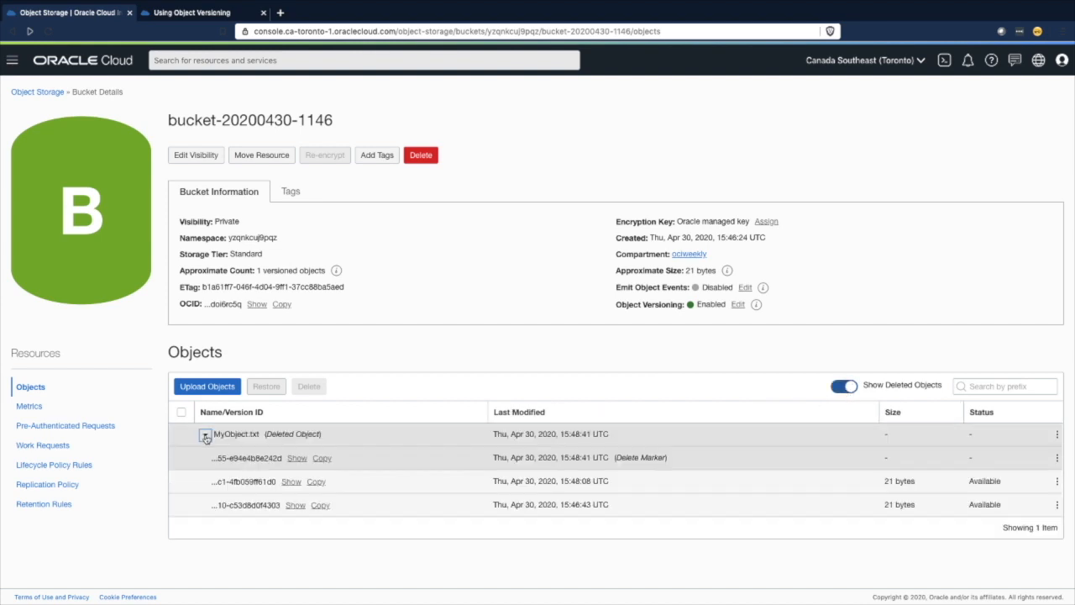
- Show the delete marker's full version ID and check the actions available for the version directly below it
{"action": "left_click", "coordinate": [298, 459]}
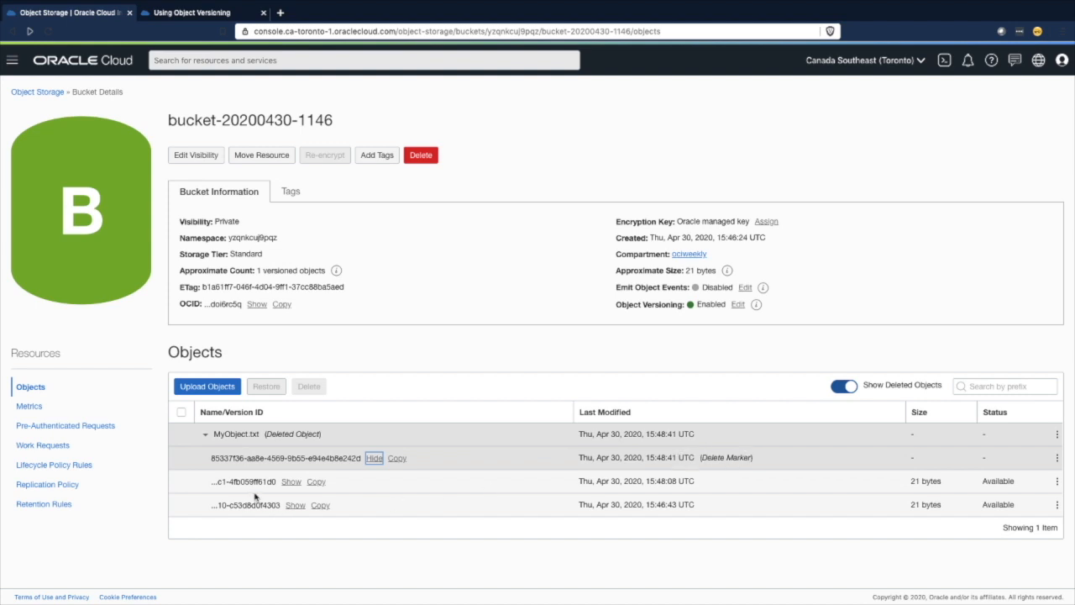
{"action": "left_click", "coordinate": [1057, 482]}
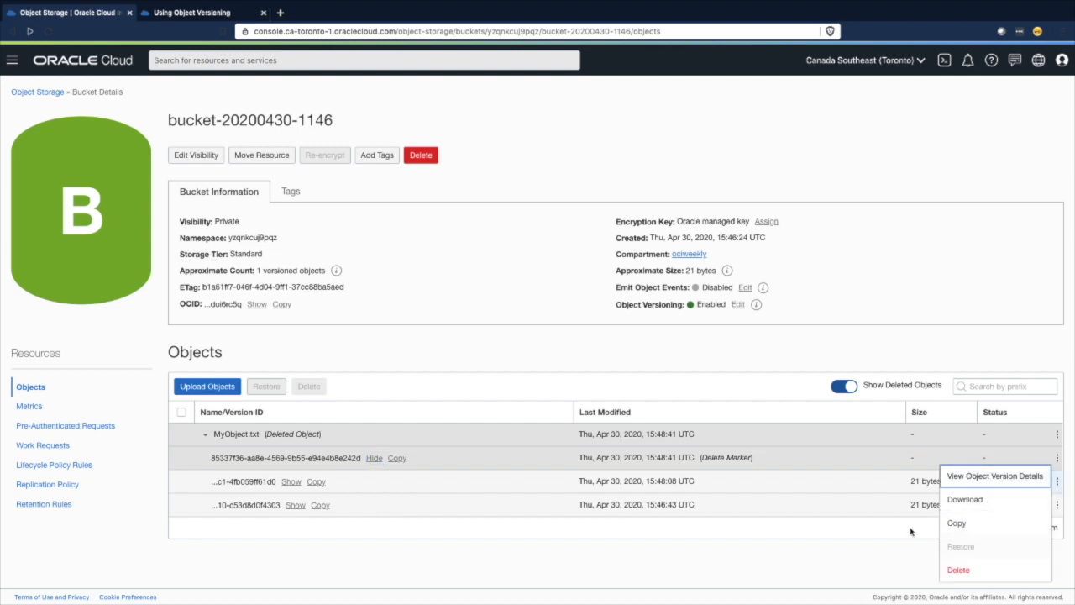
{"action": "left_click", "coordinate": [839, 566]}
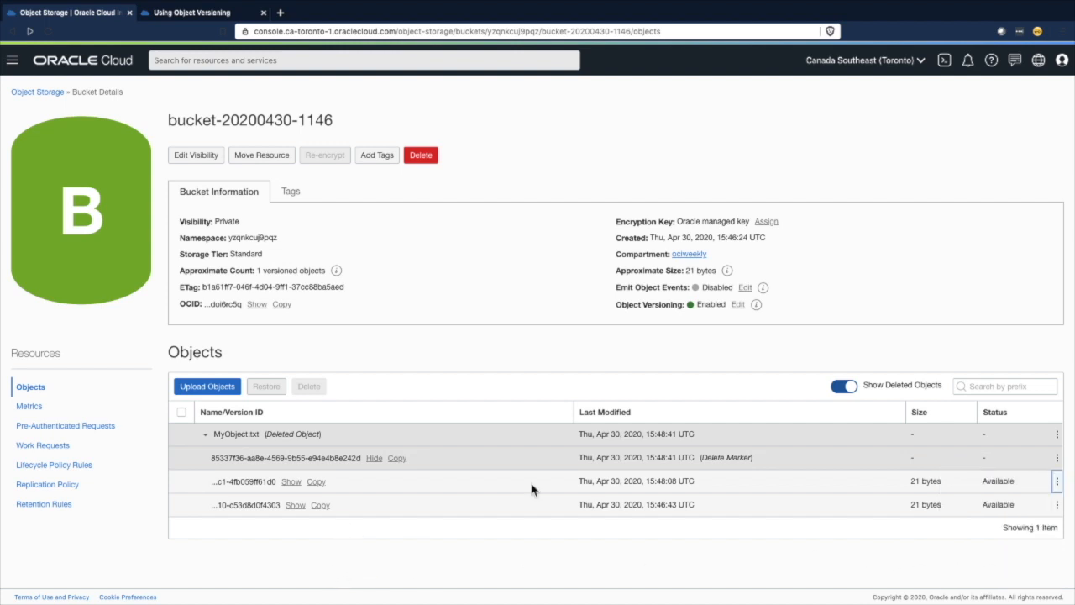
- Check the actions available for the oldest version of the deleted MyObject.txt
{"action": "left_click", "coordinate": [1058, 504]}
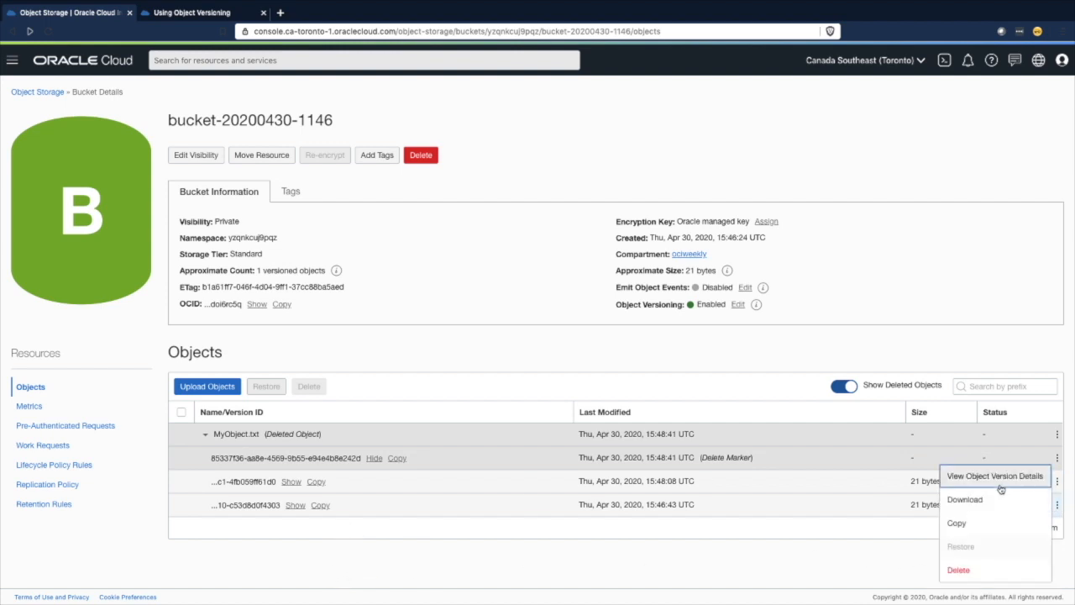
{"action": "left_click", "coordinate": [420, 547]}
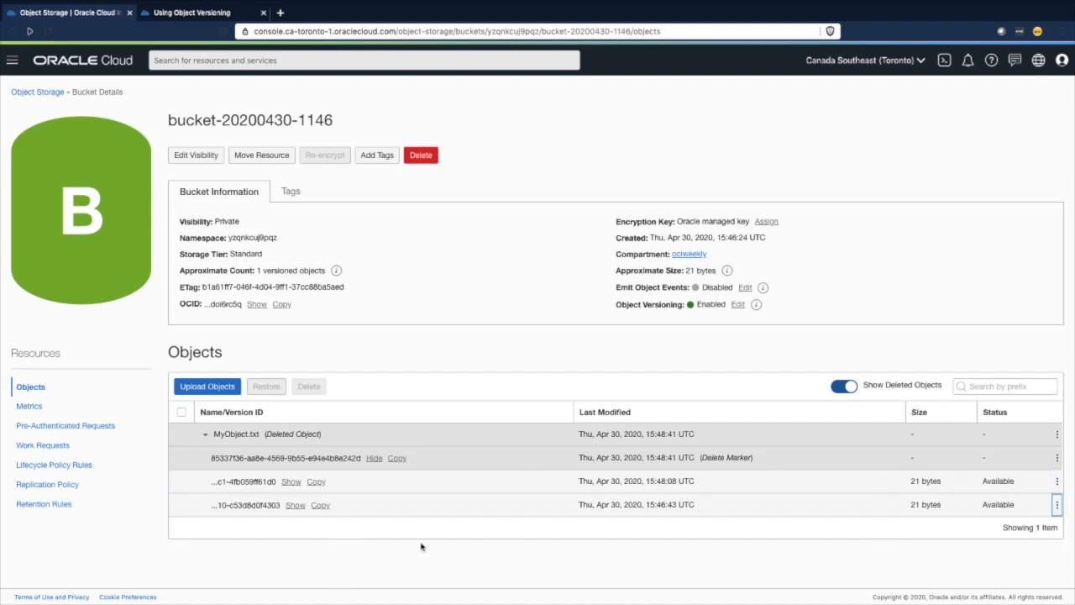
- Select all listed objects, re-expand MyObject.txt and check the full version ID and available actions of the version below the delete marker
{"action": "left_click", "coordinate": [181, 411]}
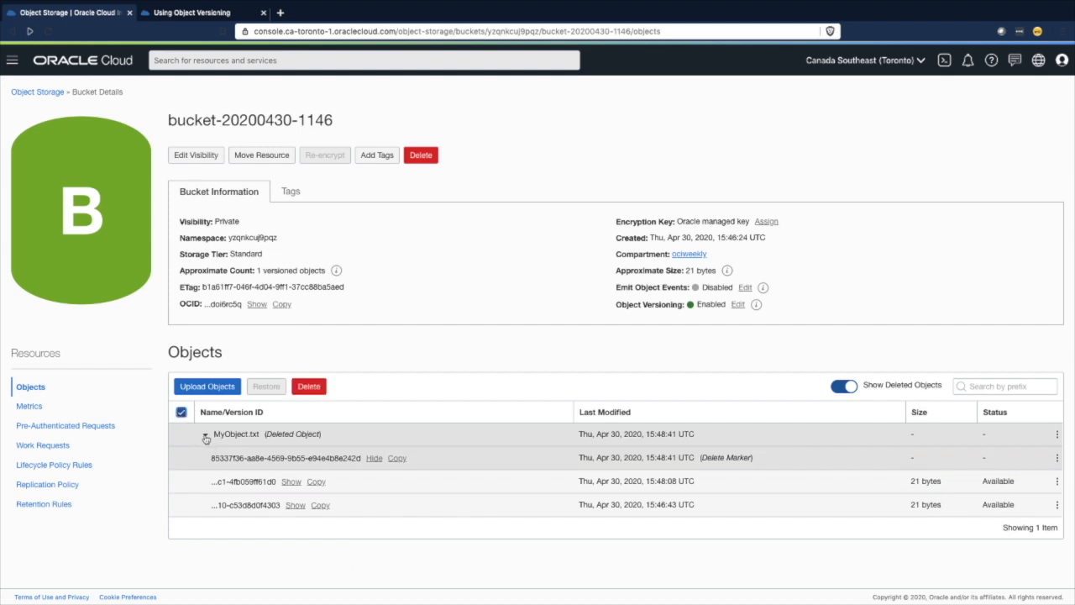
{"action": "left_click", "coordinate": [205, 434]}
{"action": "left_click", "coordinate": [205, 434]}
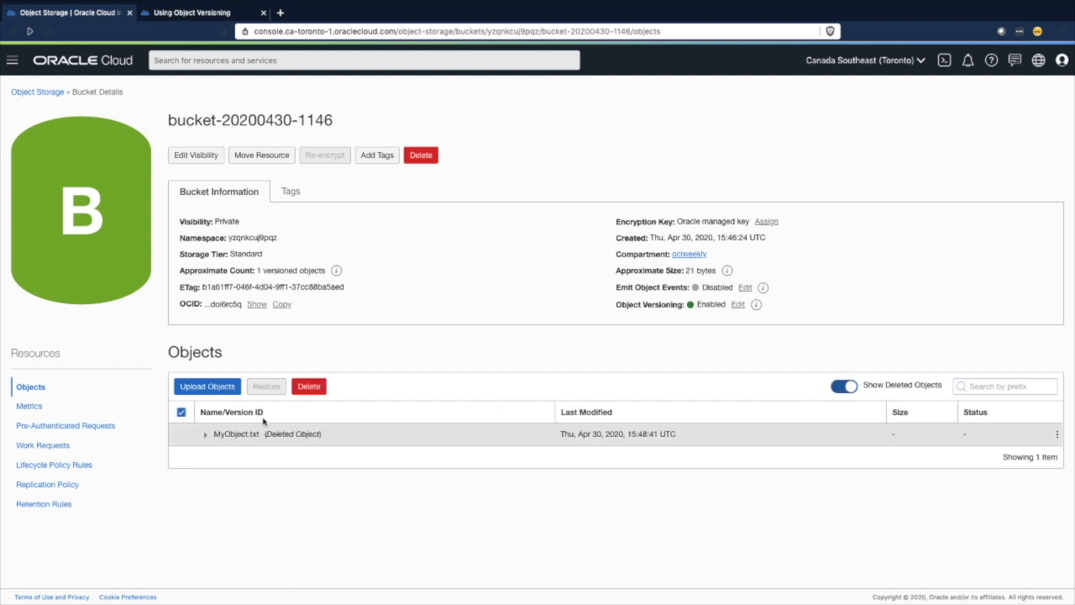
{"action": "left_click", "coordinate": [205, 435]}
{"action": "left_click", "coordinate": [294, 482]}
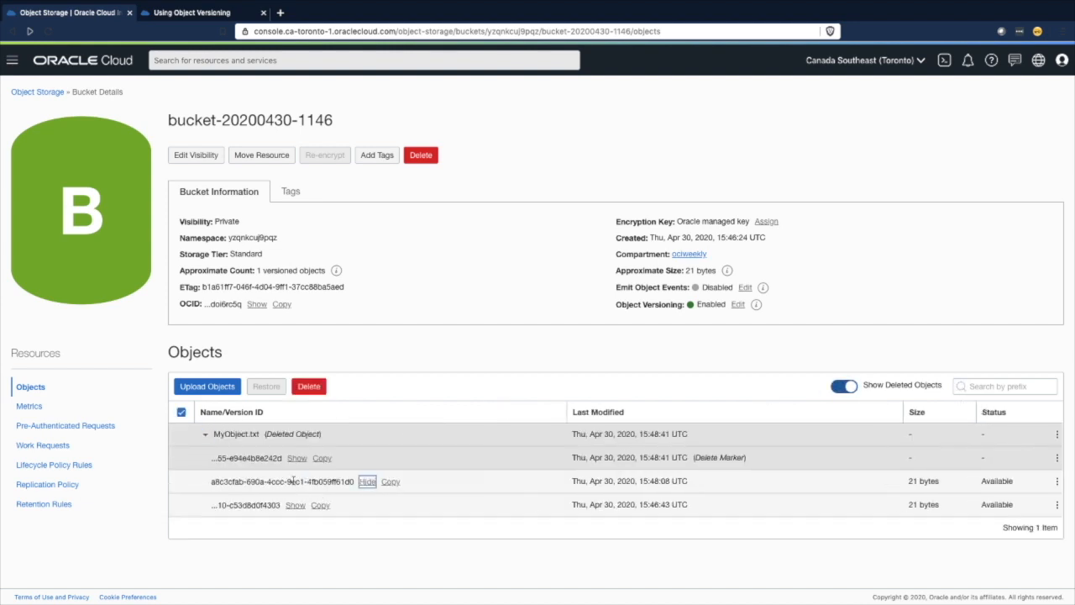
{"action": "left_click", "coordinate": [1056, 484]}
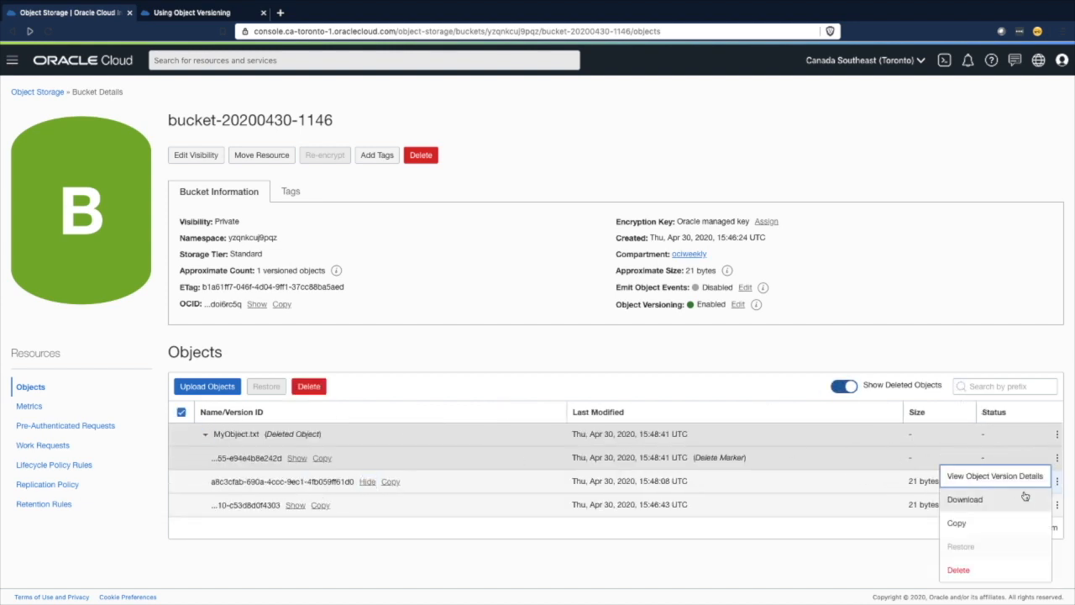
- Try to delete the selected MyObject.txt object, show the error details and dismiss the dialog
{"action": "left_click", "coordinate": [313, 388]}
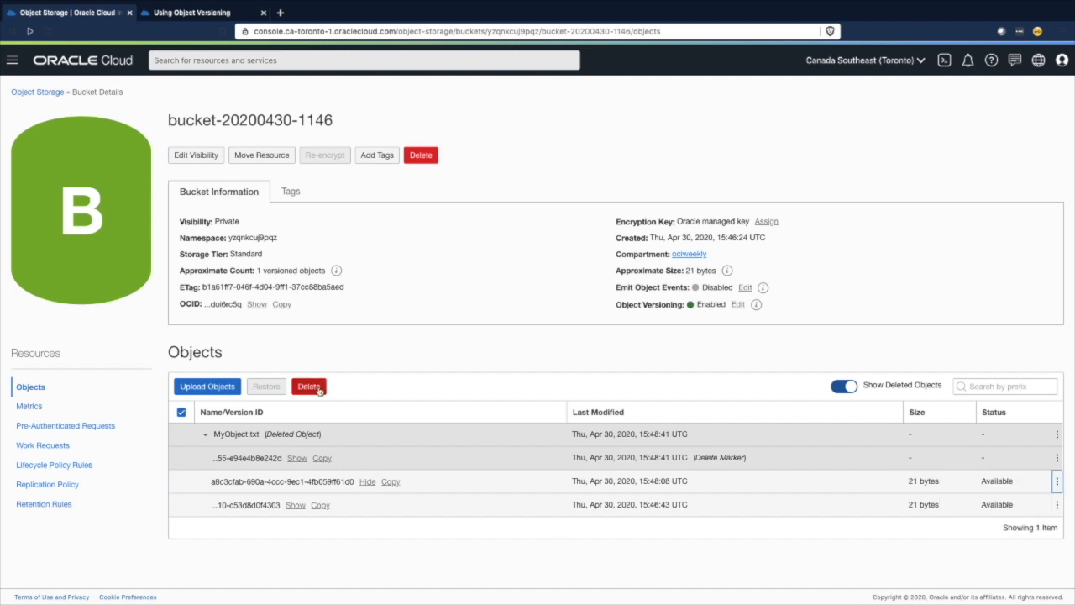
{"action": "left_click", "coordinate": [319, 390]}
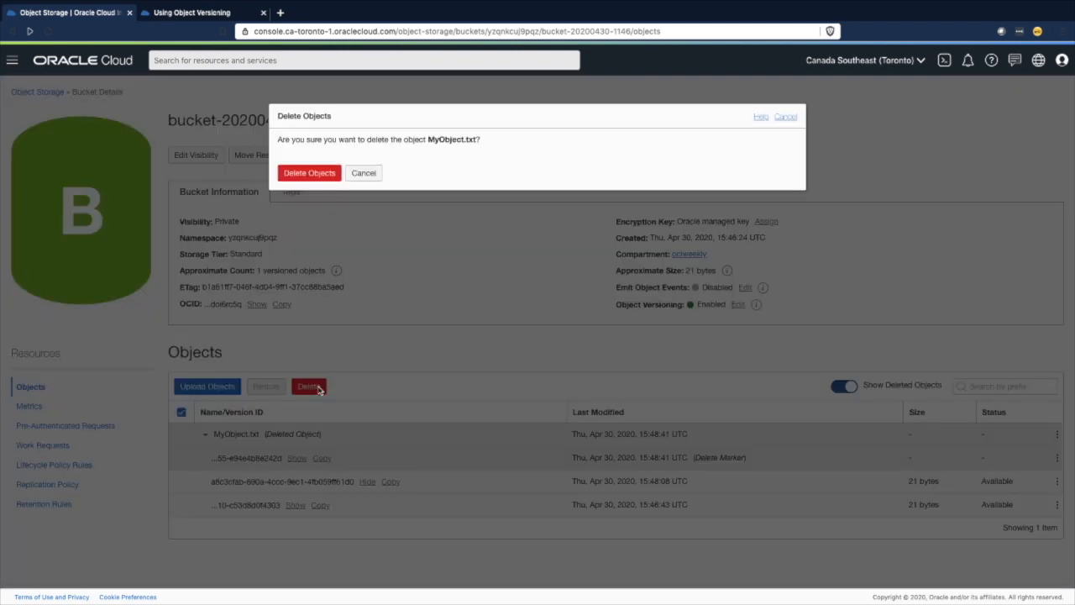
{"action": "left_click", "coordinate": [323, 179]}
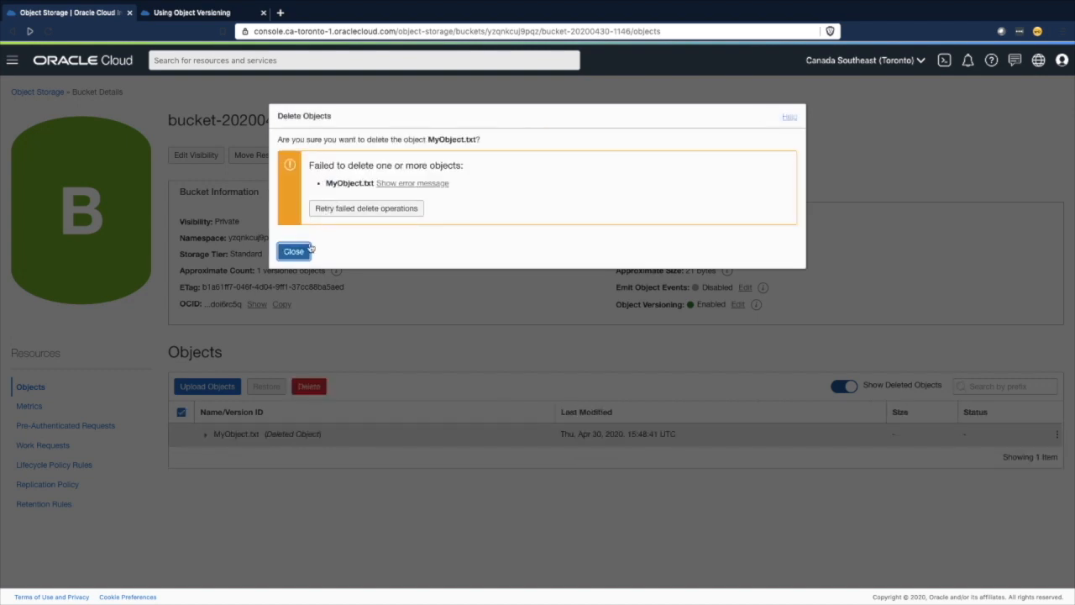
{"action": "left_click", "coordinate": [422, 184]}
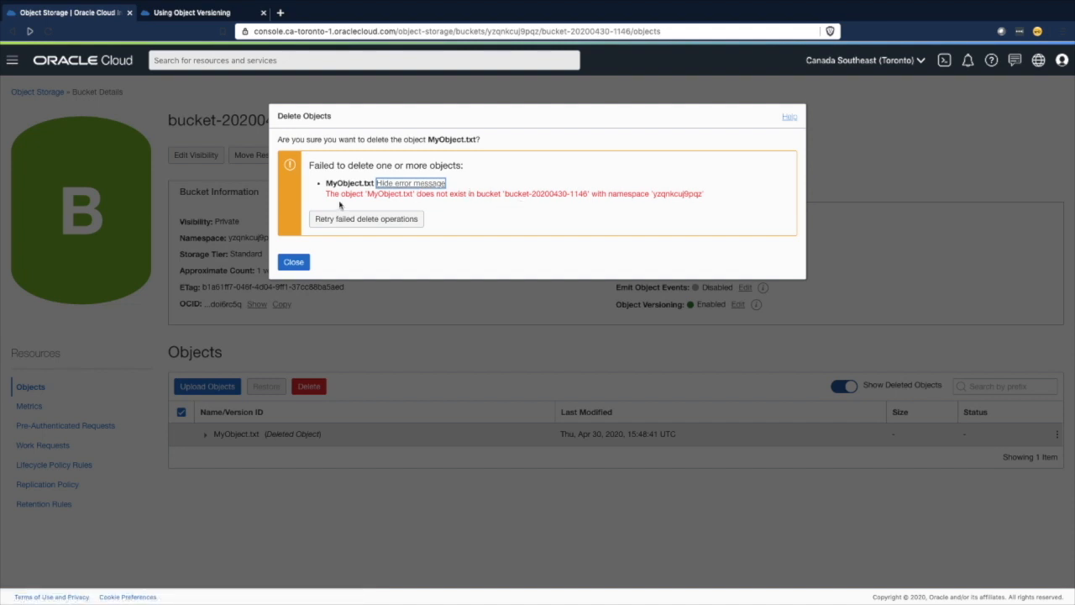
{"action": "left_click", "coordinate": [294, 263]}
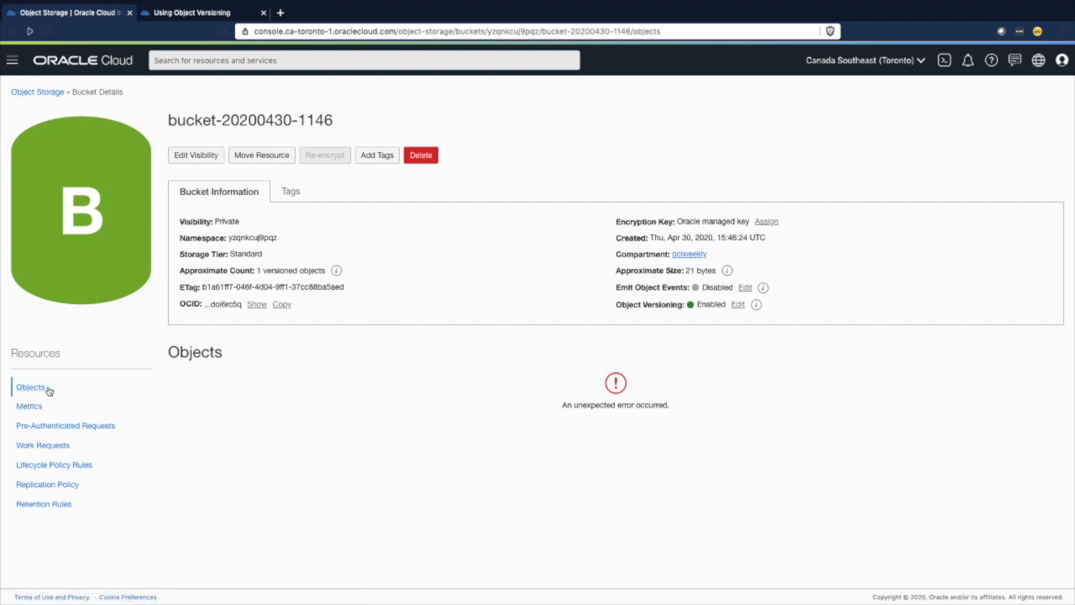
{"action": "left_click", "coordinate": [37, 92]}
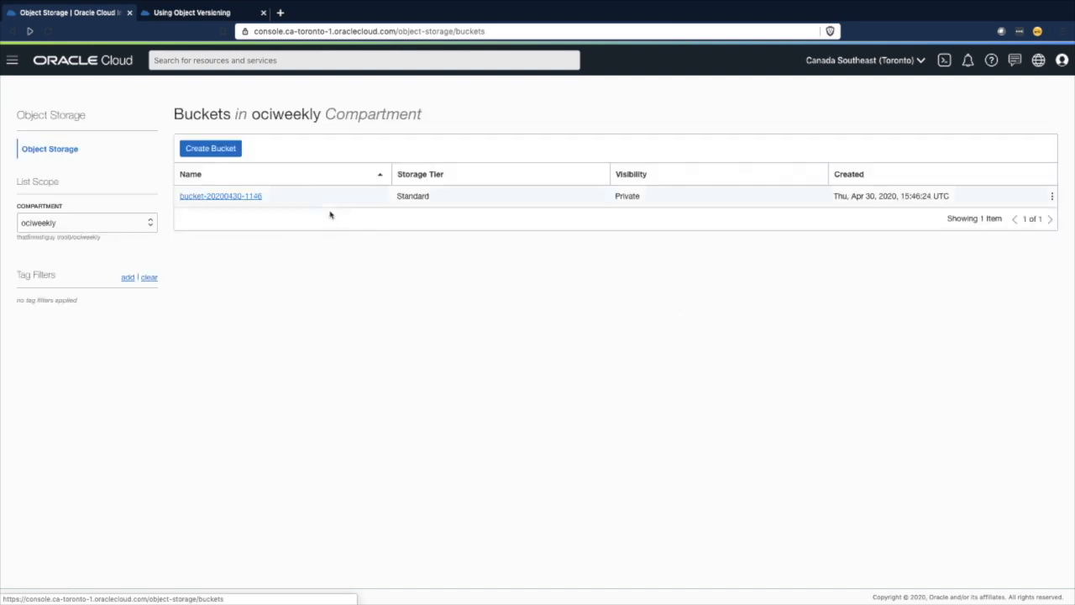
{"action": "left_click", "coordinate": [243, 199]}
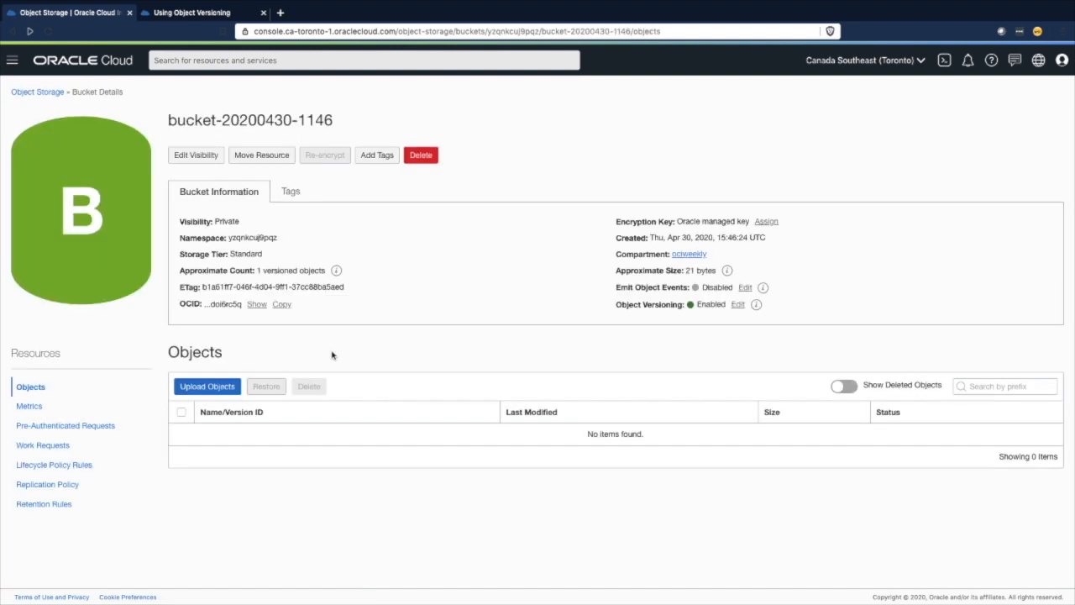
{"action": "left_click", "coordinate": [845, 386]}
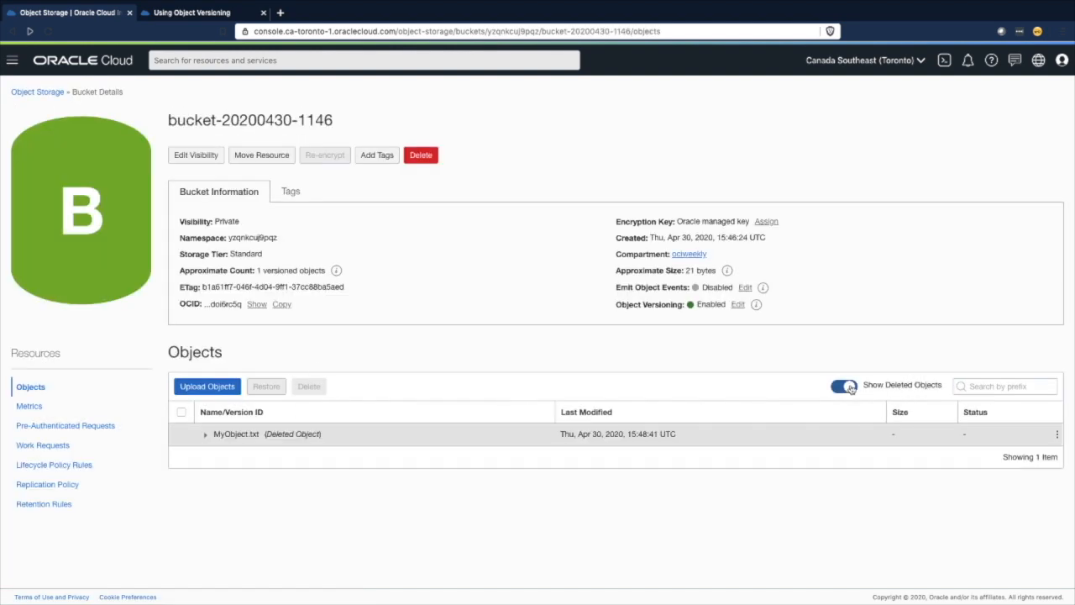
{"action": "left_click", "coordinate": [205, 434]}
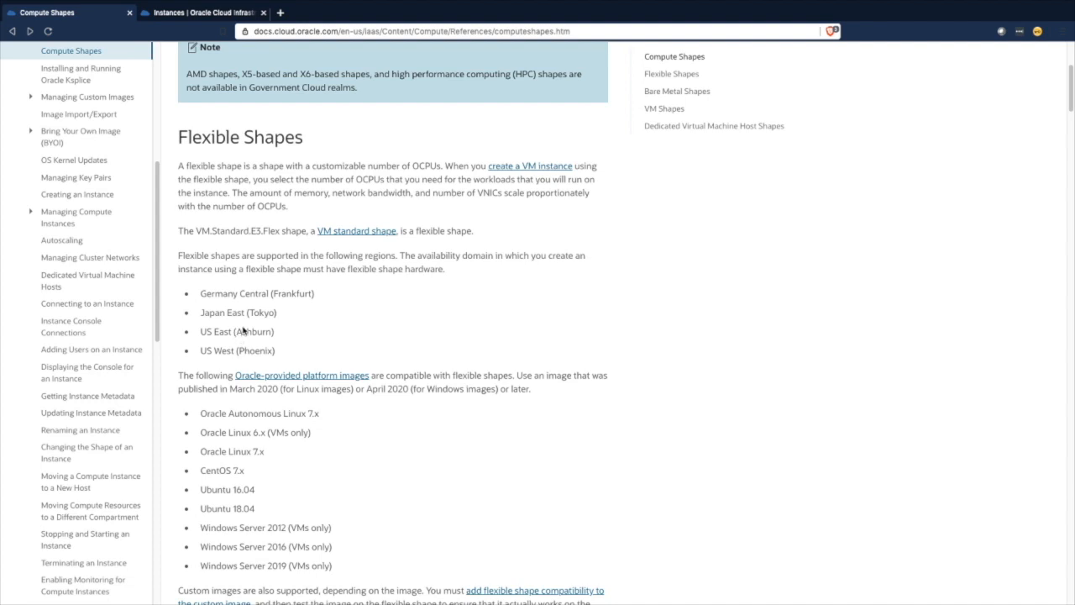
- Read the Flexible Shapes documentation and check whether the AMD Rome series is offered for the new compute instance in AD 2
{"action": "scroll", "coordinate": [244, 342], "scroll_direction": "down", "scroll_amount": 1}
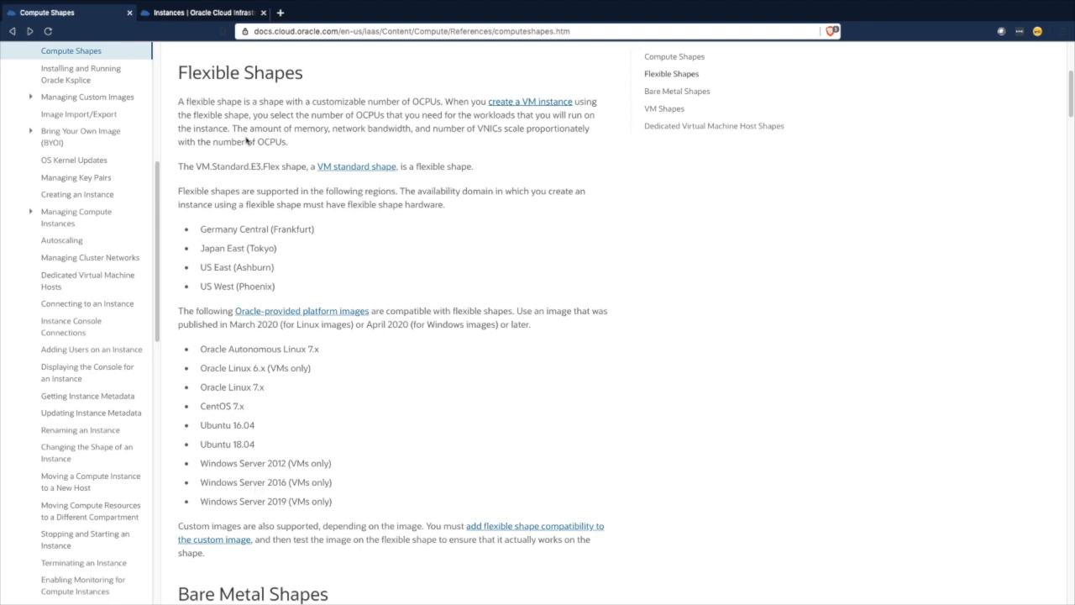
{"action": "left_click", "coordinate": [199, 13]}
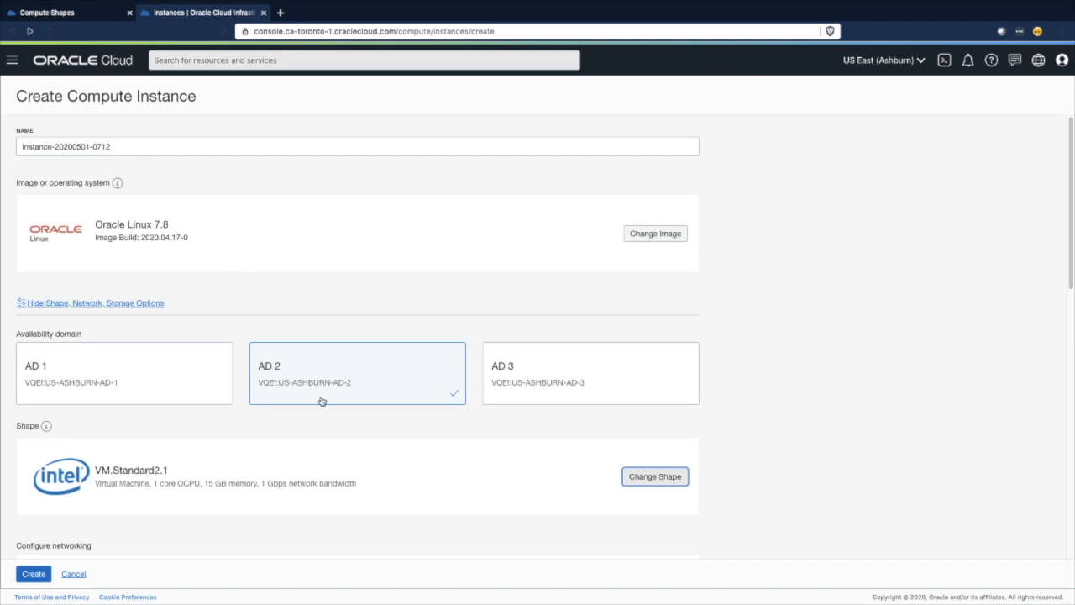
{"action": "left_click", "coordinate": [656, 477]}
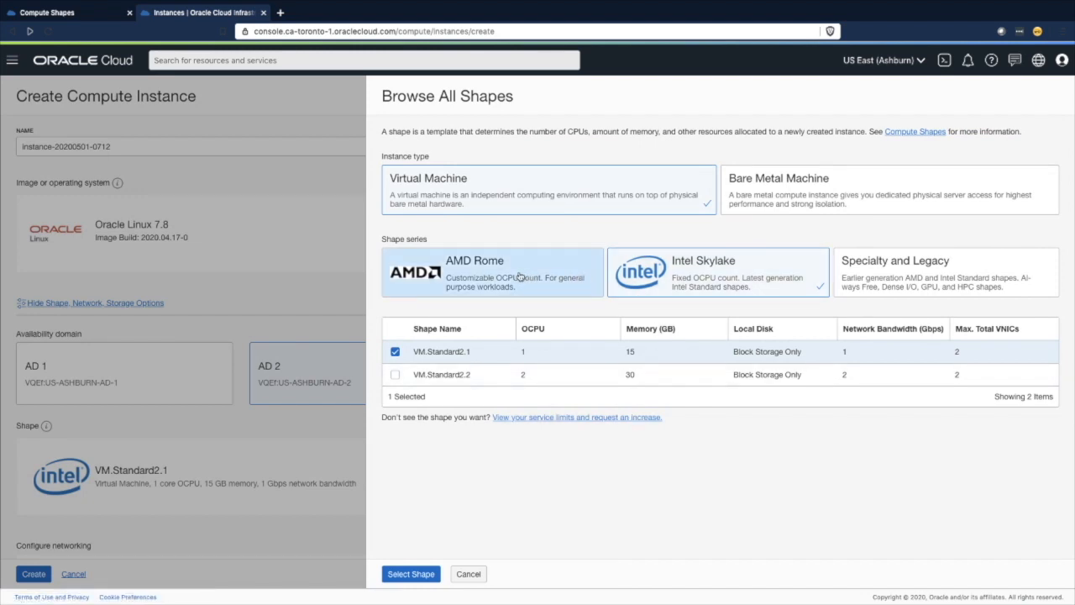
{"action": "left_click", "coordinate": [519, 278]}
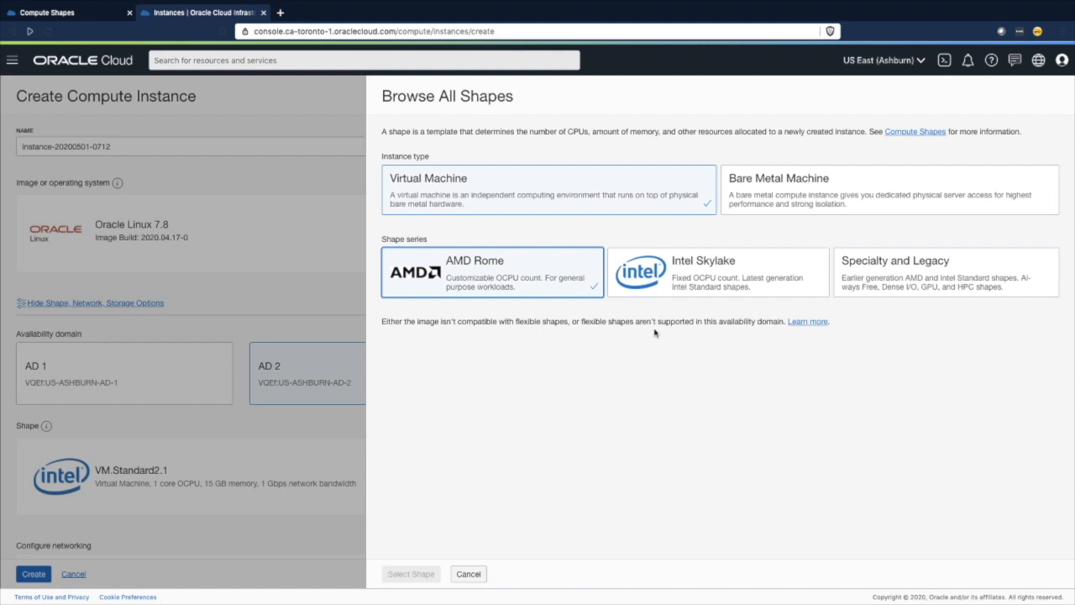
{"action": "left_click", "coordinate": [468, 575]}
- Place the instance in availability domain AD 1 and choose the AMD Rome shape series
{"action": "left_click", "coordinate": [131, 382]}
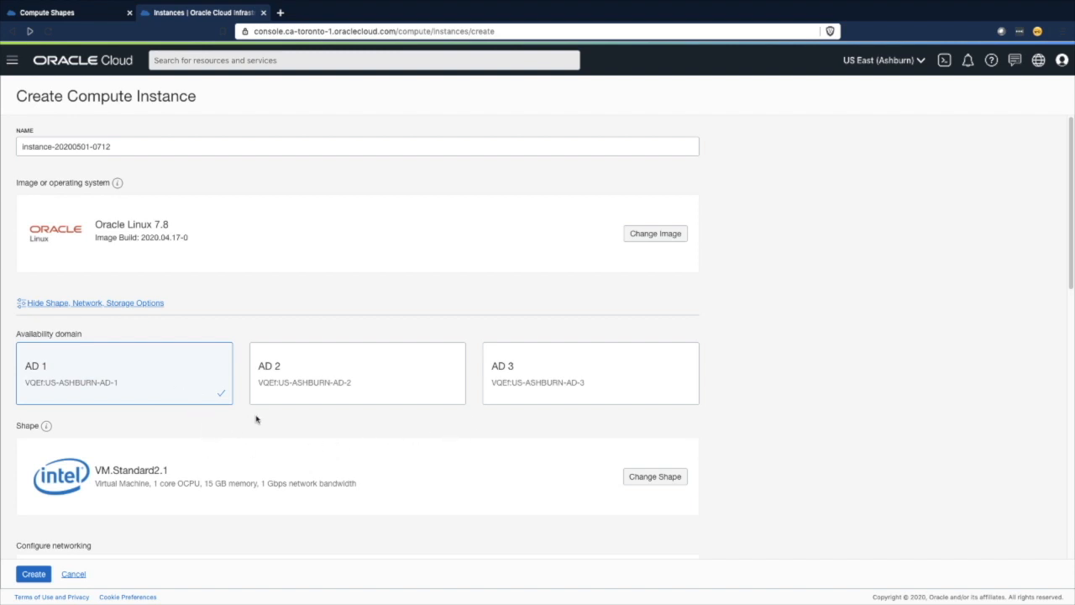
{"action": "left_click", "coordinate": [654, 477]}
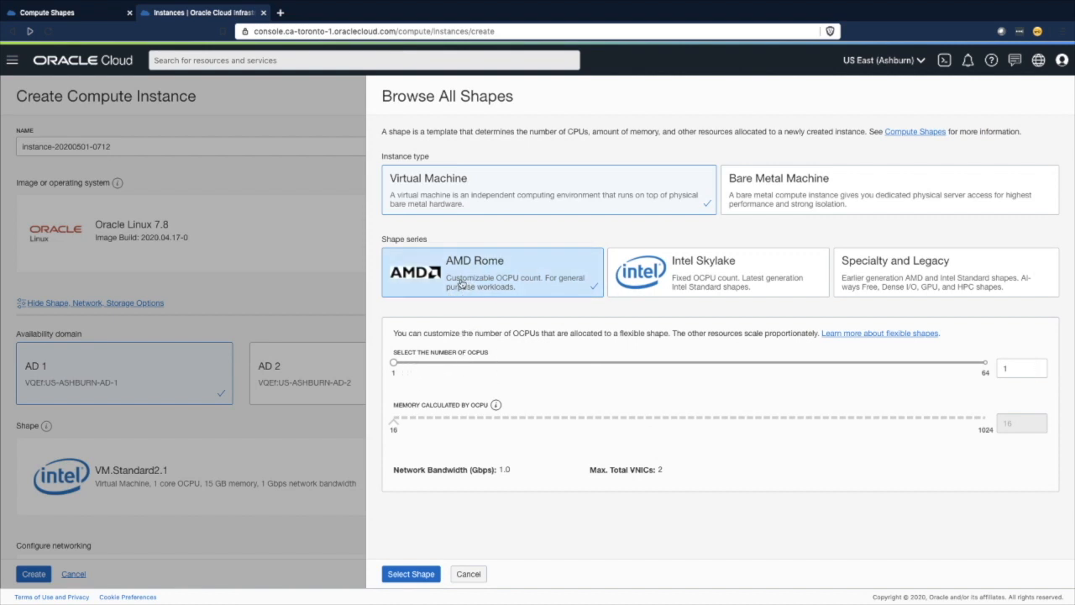
{"action": "left_click", "coordinate": [461, 285]}
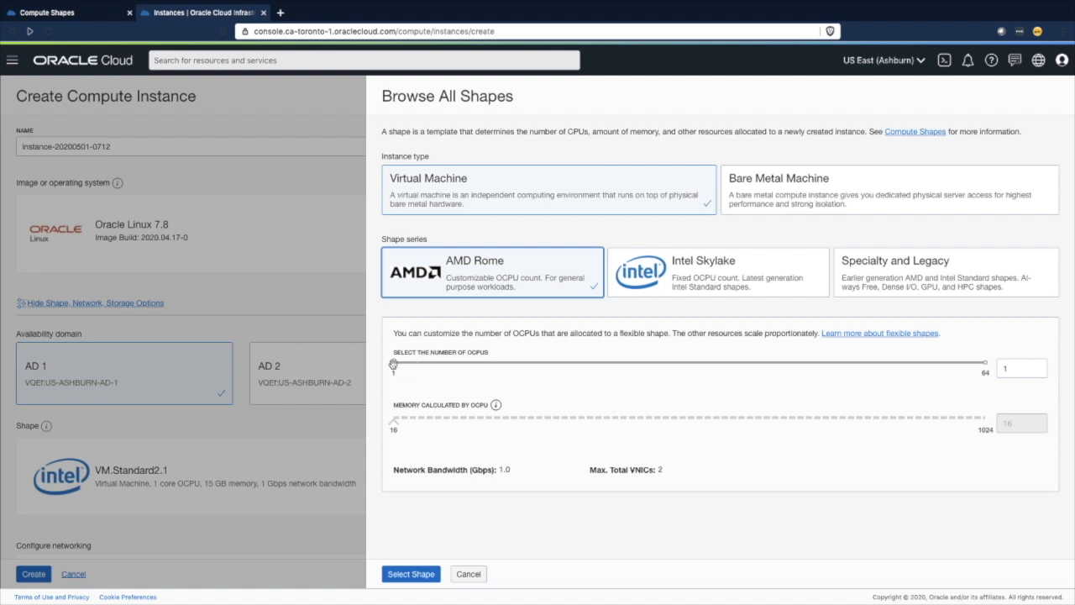
- Try out higher OCPU counts for the flexible shape, return it to 1 and try to apply the shape
{"action": "left_click_drag", "start_coordinate": [395, 364], "coordinate": [468, 362]}
{"action": "left_click_drag", "start_coordinate": [468, 363], "coordinate": [768, 362]}
{"action": "left_click_drag", "start_coordinate": [762, 365], "coordinate": [374, 366]}
{"action": "left_click", "coordinate": [414, 575]}
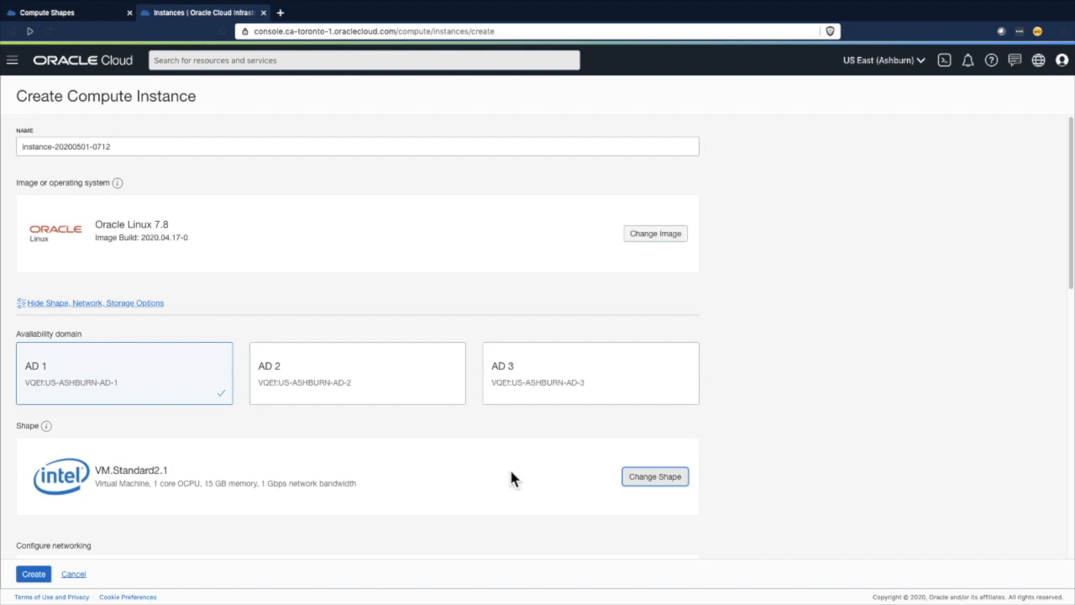
{"action": "left_click", "coordinate": [649, 478]}
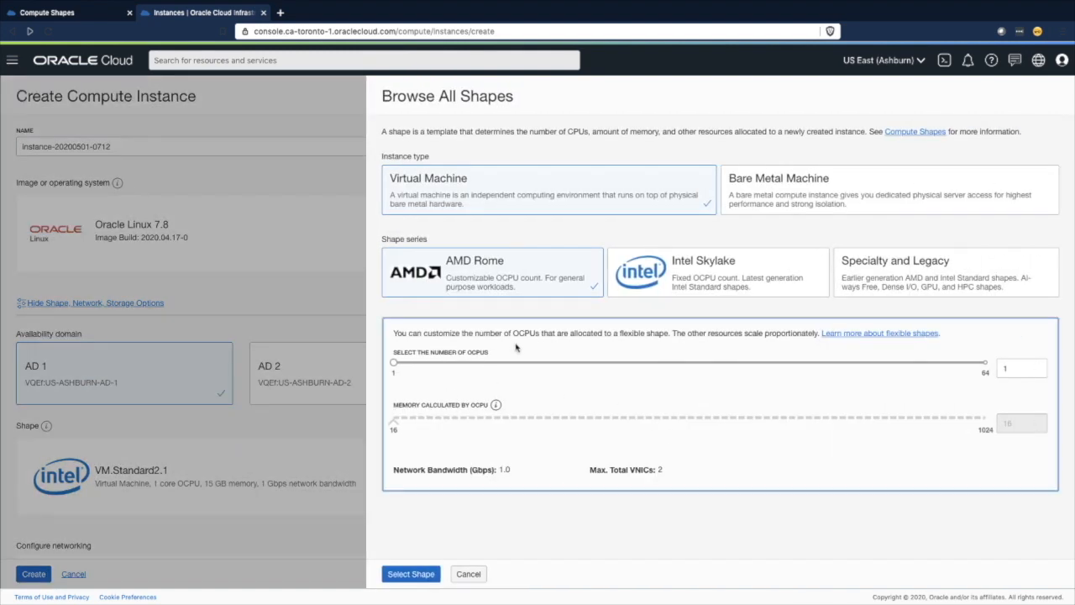
{"action": "left_click", "coordinate": [409, 574]}
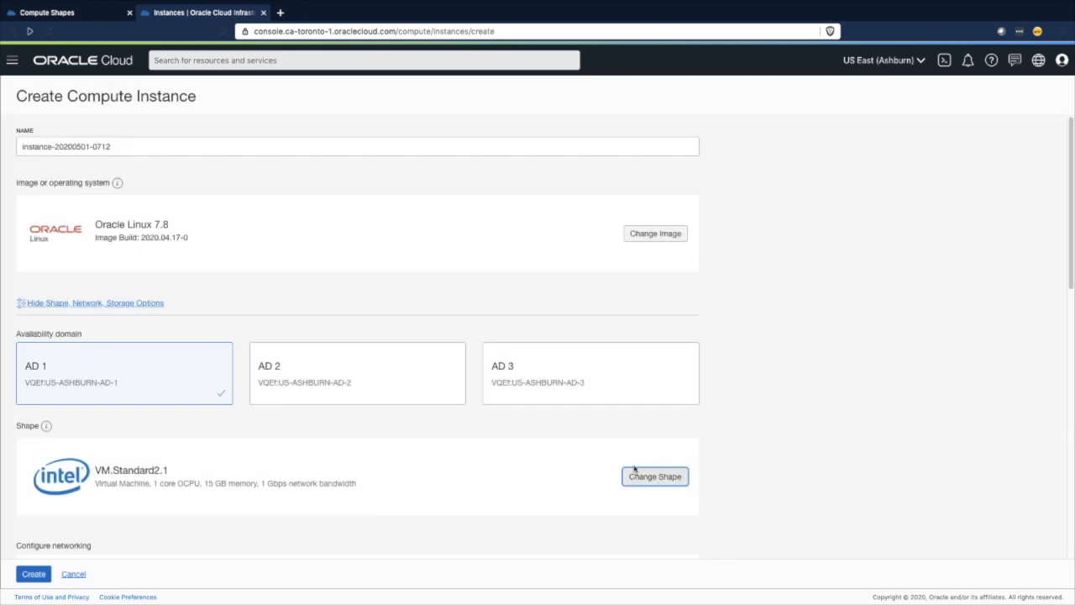
- Try to apply the AMD Rome flexible shape with 2 OCPUs
{"action": "left_click", "coordinate": [643, 476]}
{"action": "left_click", "coordinate": [1026, 367]}
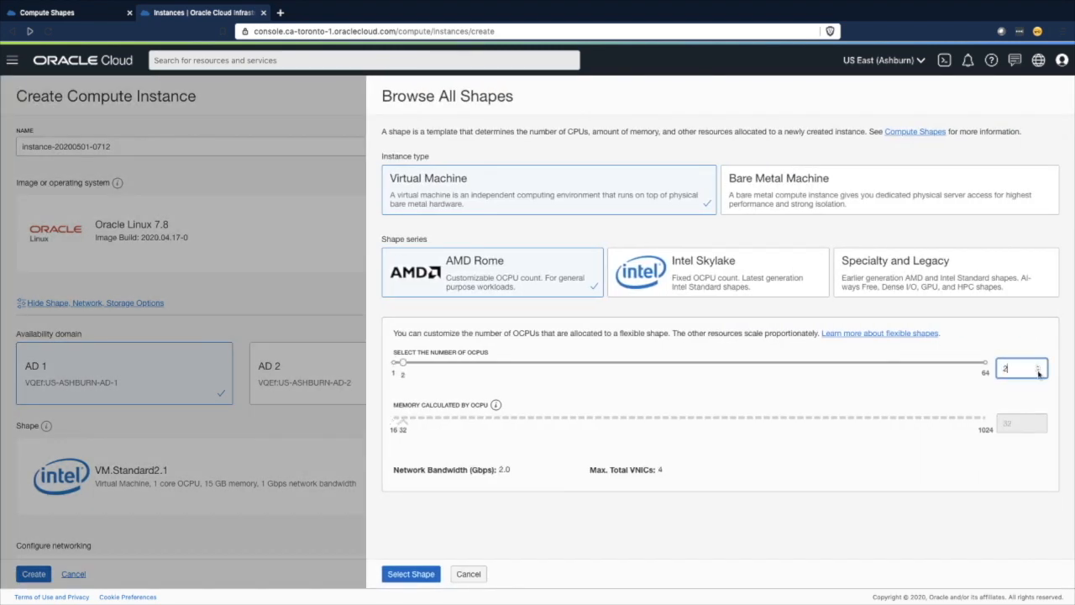
{"action": "left_click", "coordinate": [420, 576]}
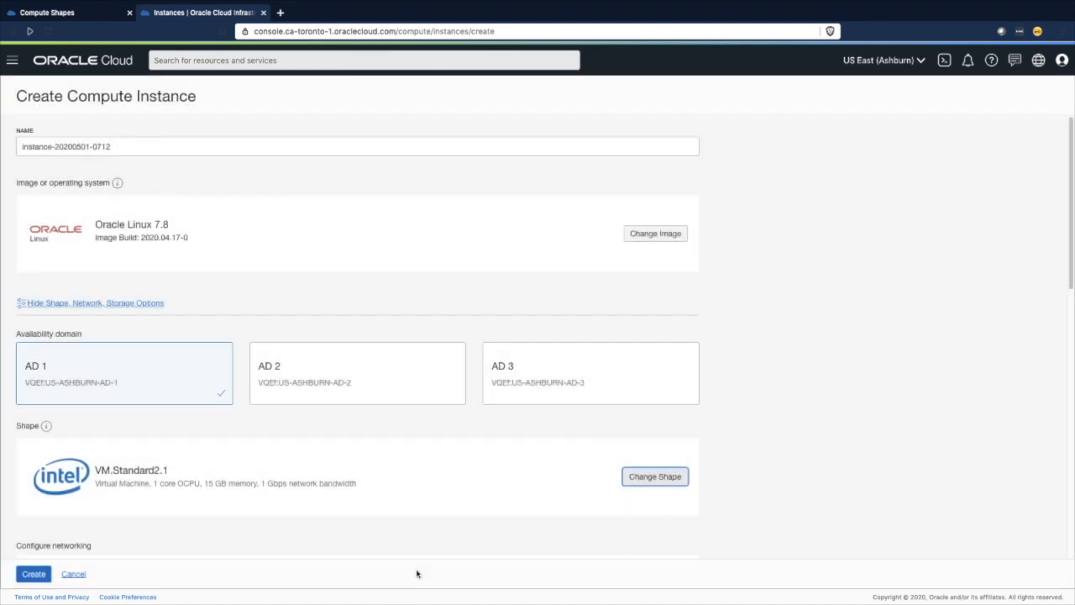
- Select VM.Standard2.1 in the Intel Skylake series, switch back to AMD Rome and apply its flexible shape with 1 OCPU
{"action": "left_click", "coordinate": [648, 479]}
{"action": "left_click", "coordinate": [683, 285]}
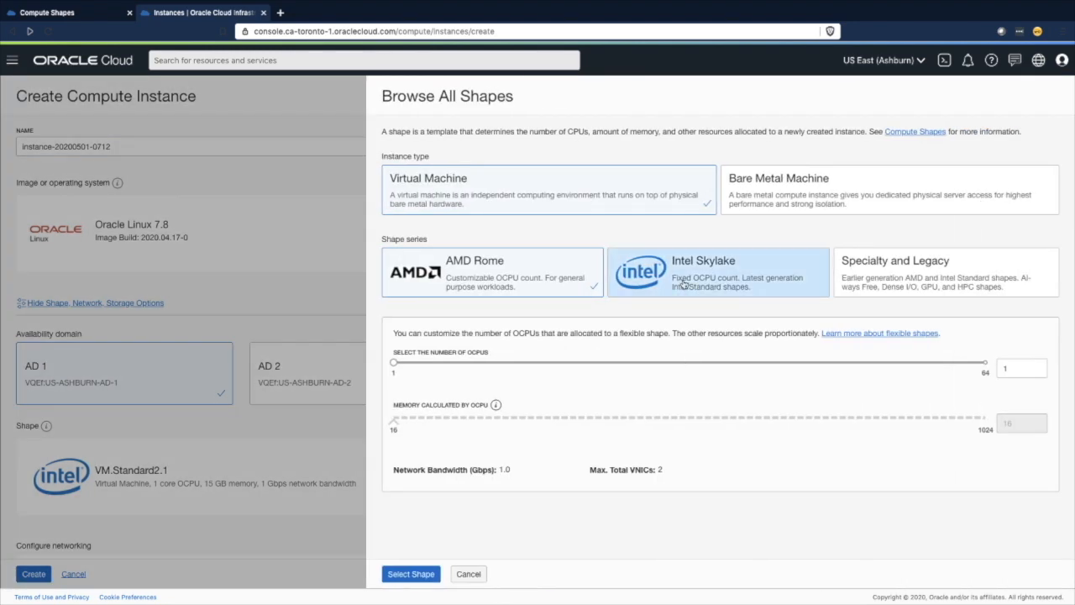
{"action": "left_click", "coordinate": [395, 351]}
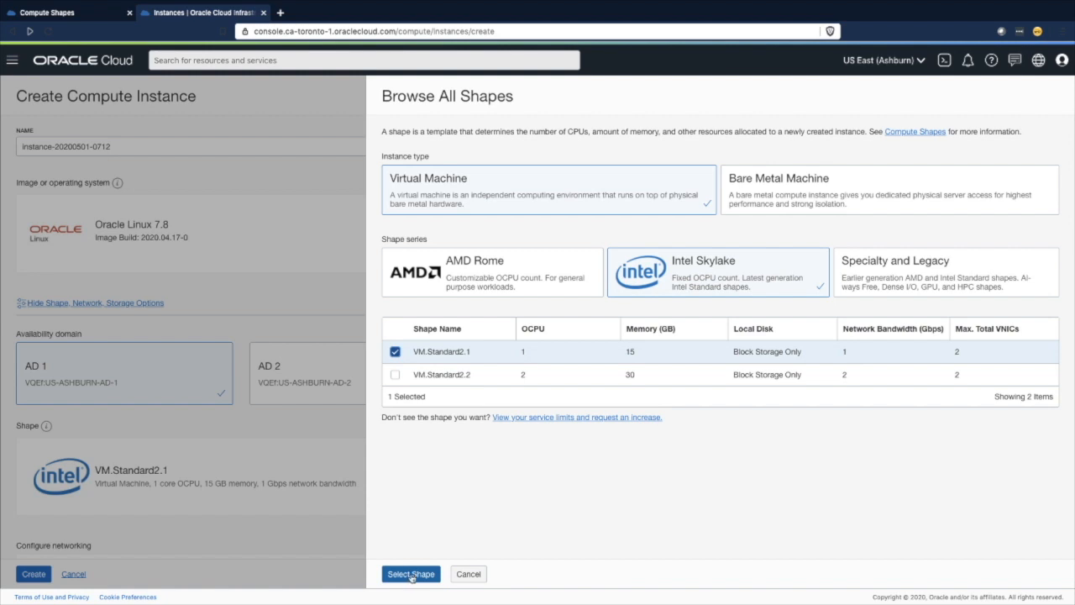
{"action": "left_click", "coordinate": [462, 275]}
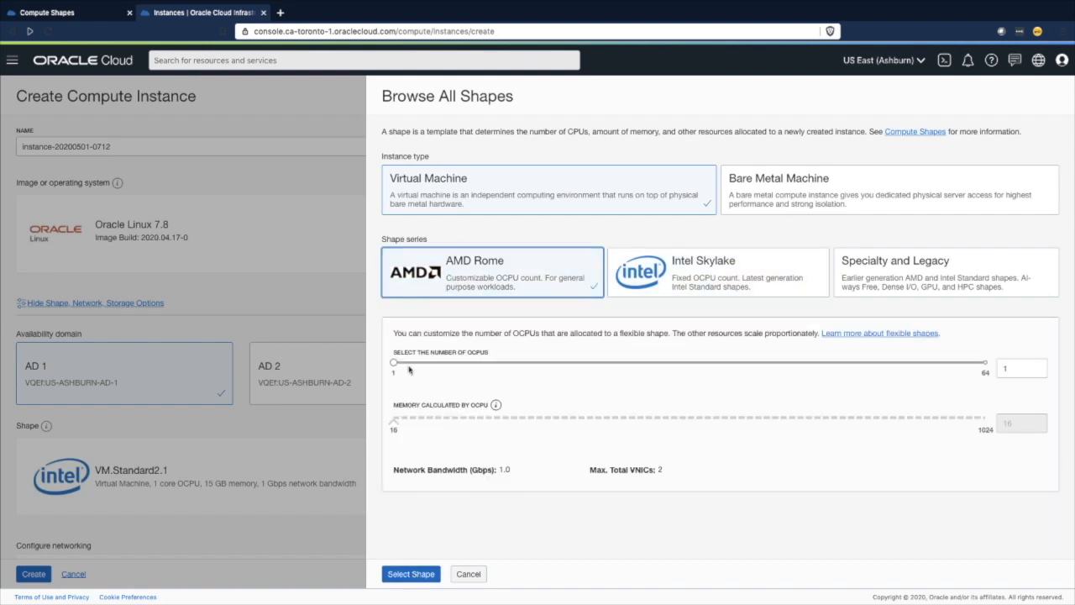
{"action": "left_click", "coordinate": [822, 404]}
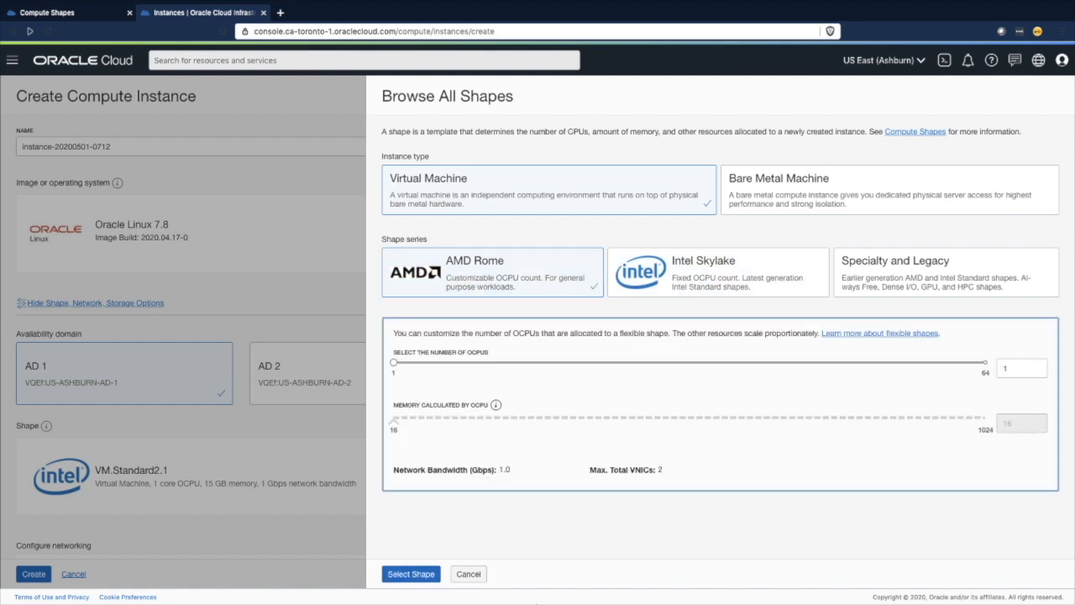
{"action": "left_click", "coordinate": [411, 574]}
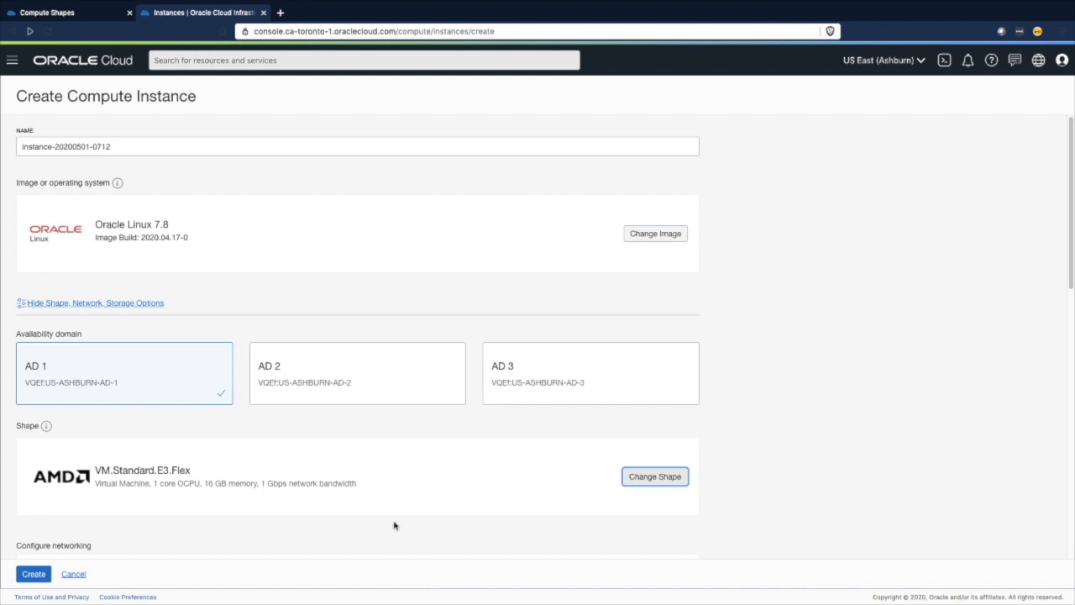
- Review the networking, boot volume and SSH key settings of the new compute instance
{"action": "scroll", "coordinate": [499, 472], "scroll_direction": "down", "scroll_amount": 2}
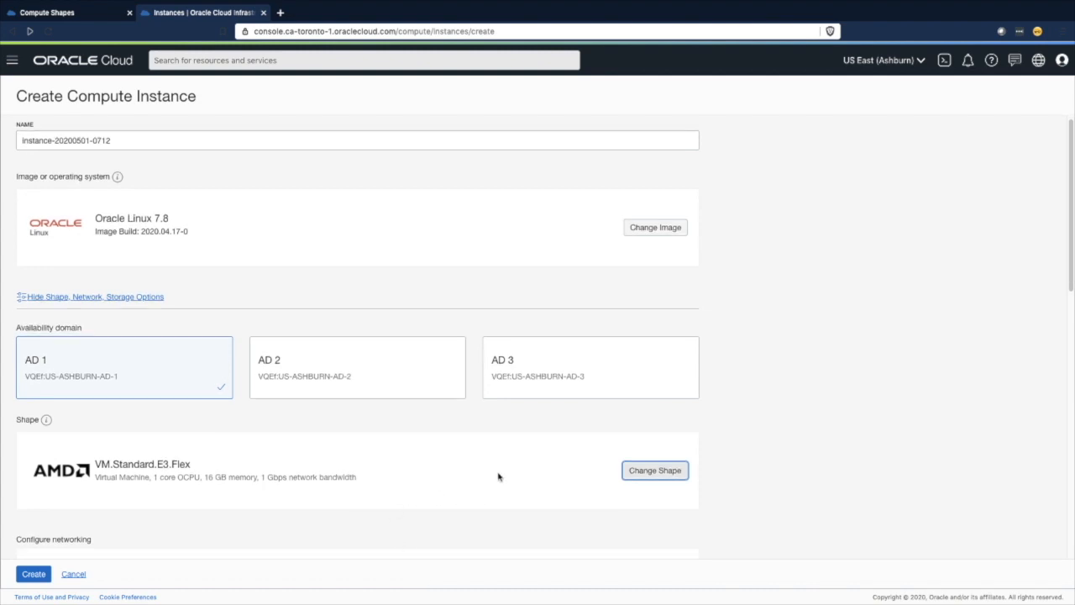
{"action": "scroll", "coordinate": [509, 468], "scroll_direction": "down", "scroll_amount": 3}
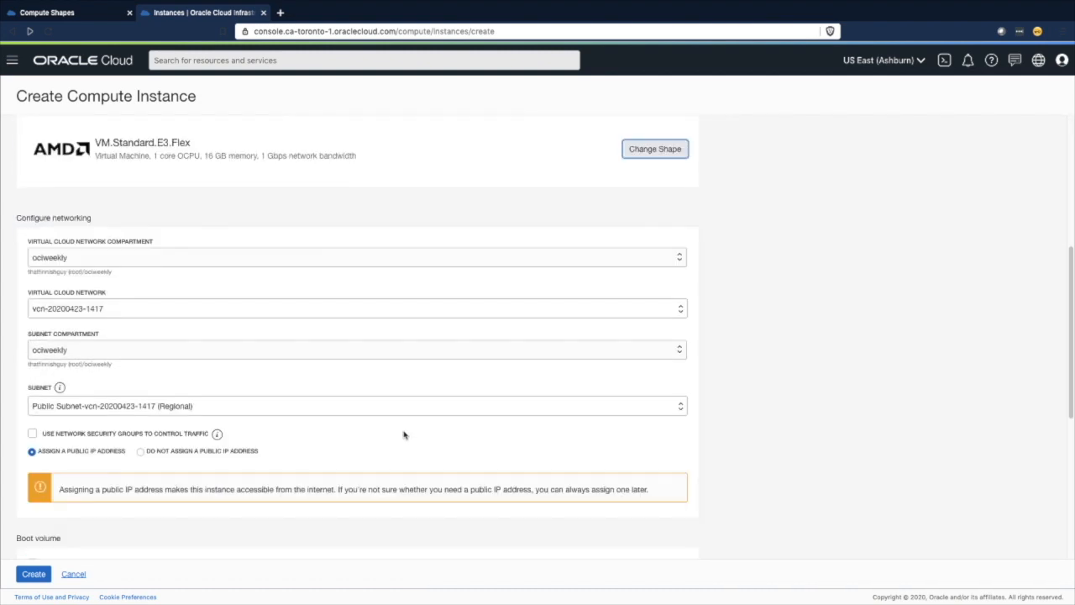
{"action": "scroll", "coordinate": [273, 461], "scroll_direction": "down", "scroll_amount": 3}
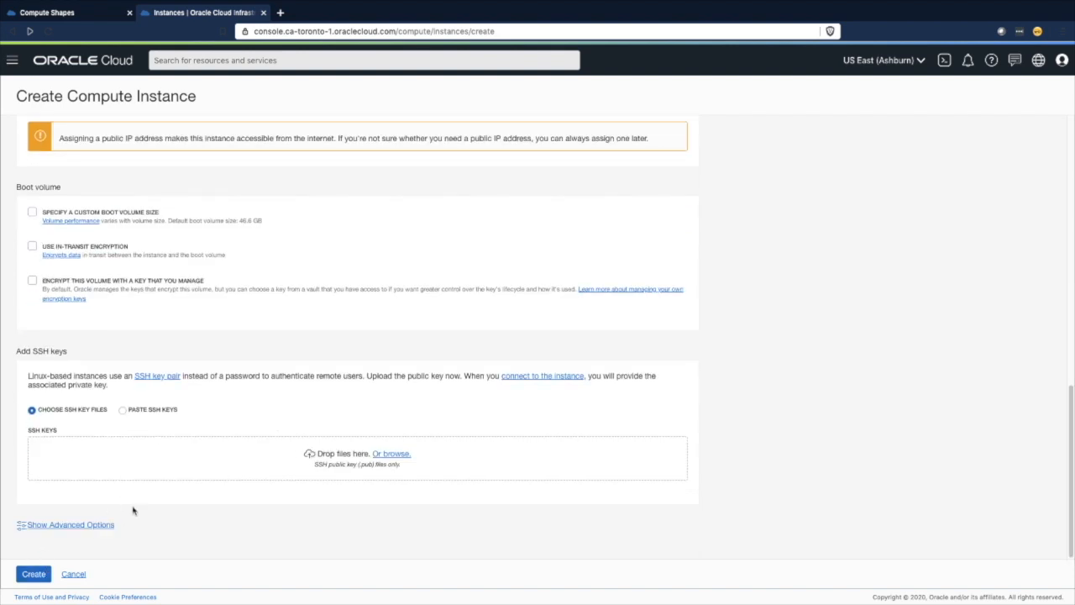
- Create the compute instance with the configured settings
{"action": "left_click", "coordinate": [38, 577]}
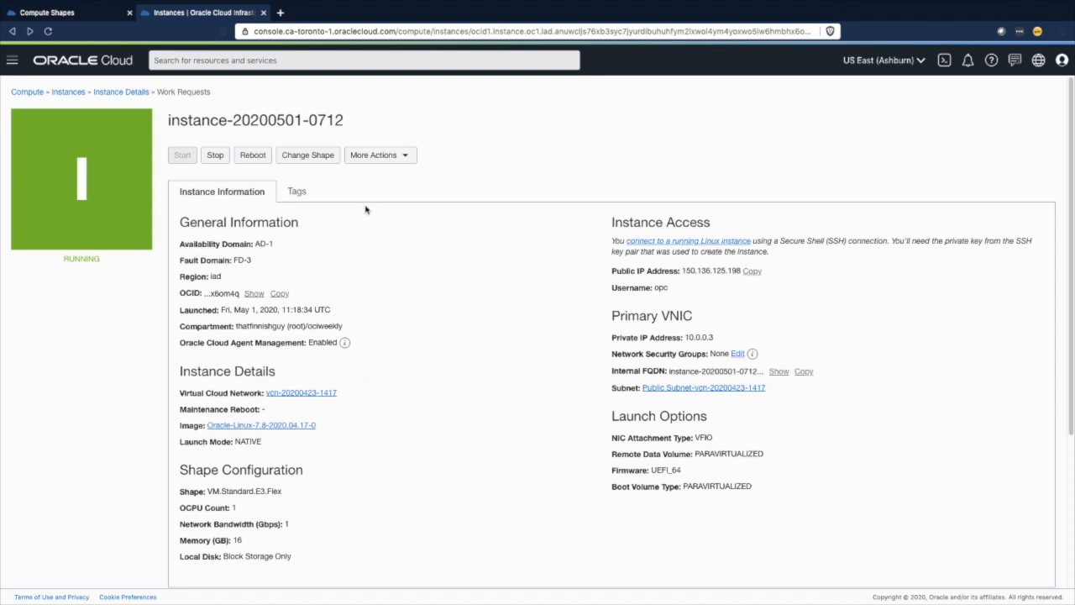
- Raise the OCPU count of the running instance's AMD Rome shape, agree to the reboot and check the instance's work requests
{"action": "left_click", "coordinate": [316, 159]}
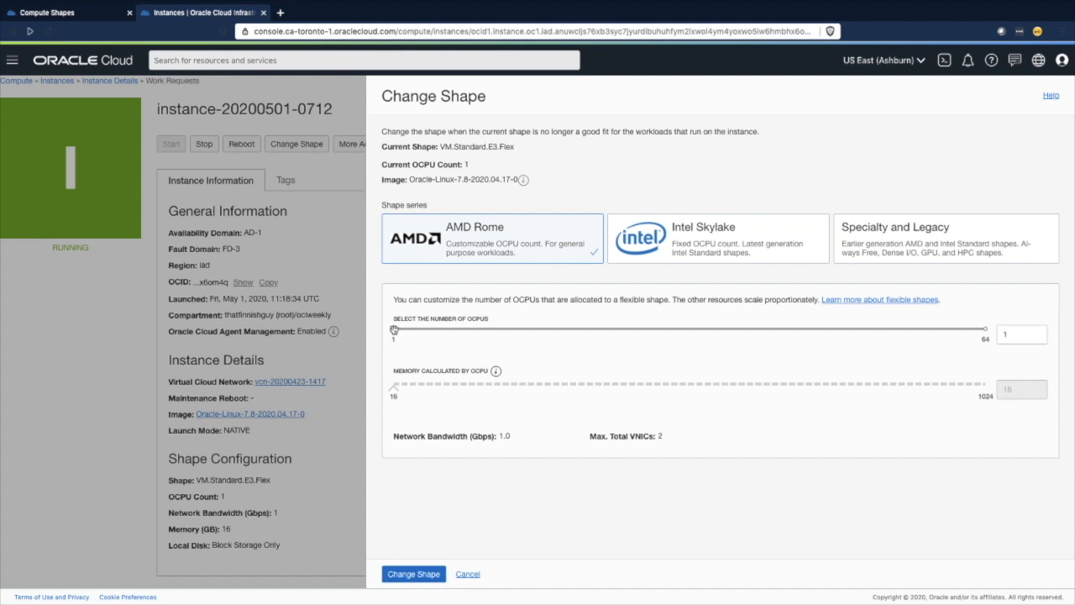
{"action": "left_click_drag", "start_coordinate": [398, 334], "coordinate": [403, 331]}
{"action": "left_click", "coordinate": [413, 576]}
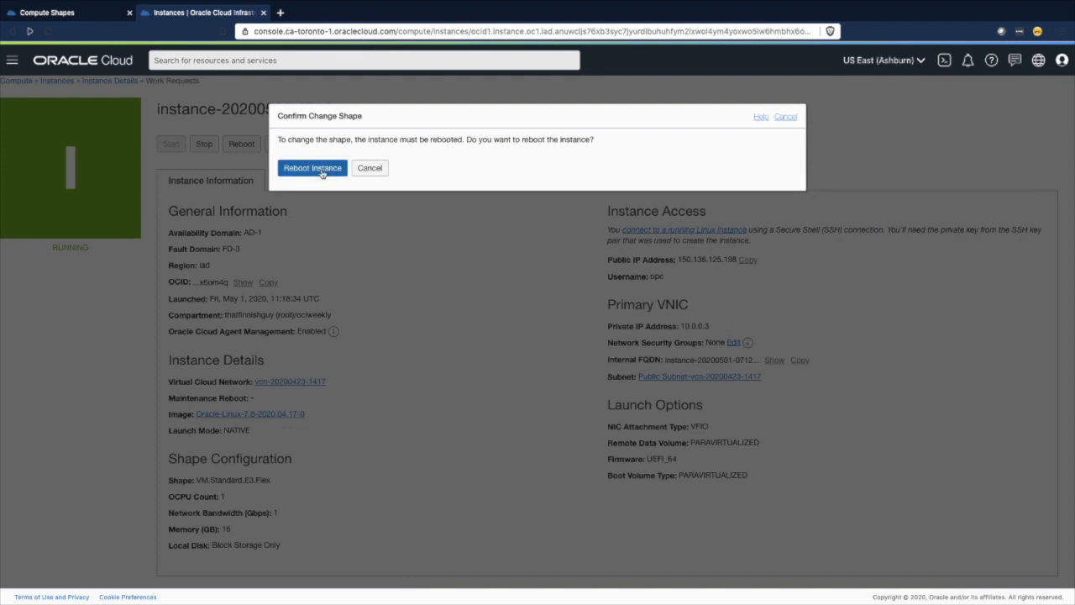
{"action": "left_click", "coordinate": [313, 169]}
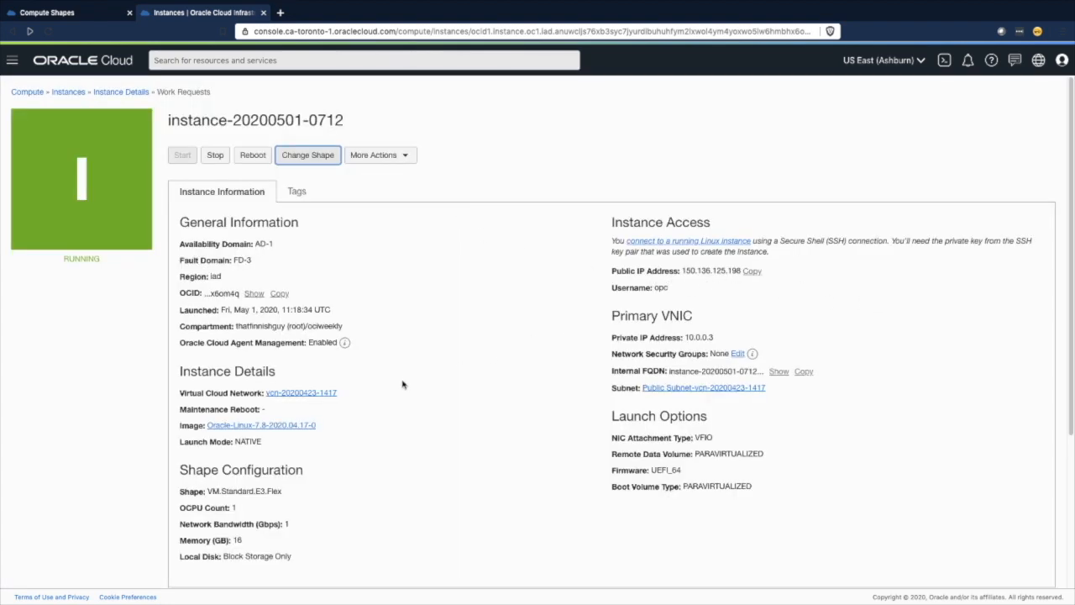
{"action": "scroll", "coordinate": [403, 384], "scroll_direction": "down", "scroll_amount": 1}
{"action": "scroll", "coordinate": [401, 377], "scroll_direction": "down", "scroll_amount": 2}
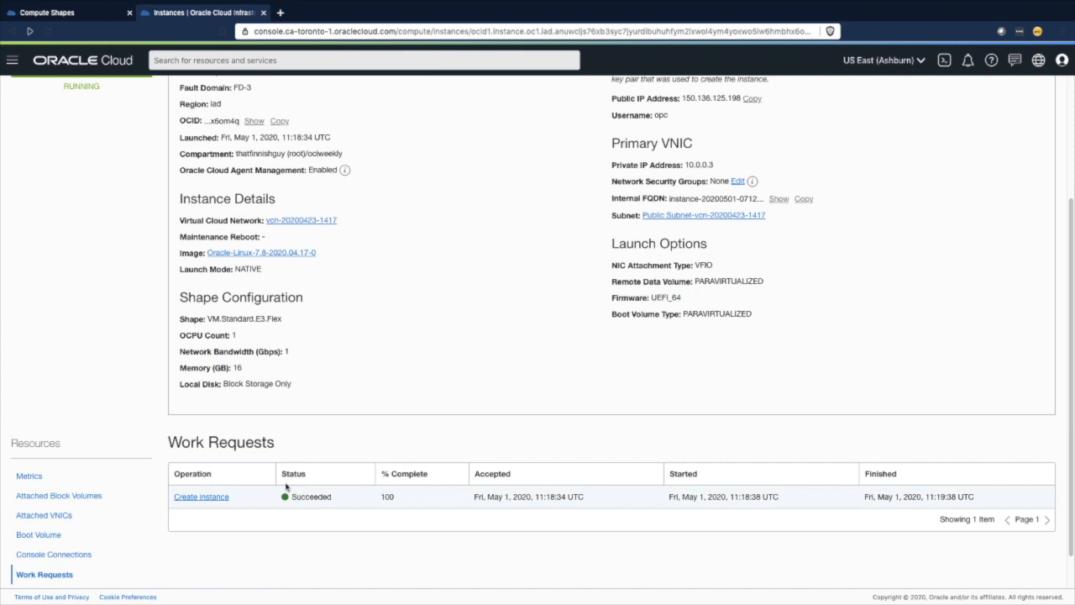
{"action": "scroll", "coordinate": [385, 420], "scroll_direction": "up", "scroll_amount": 3}
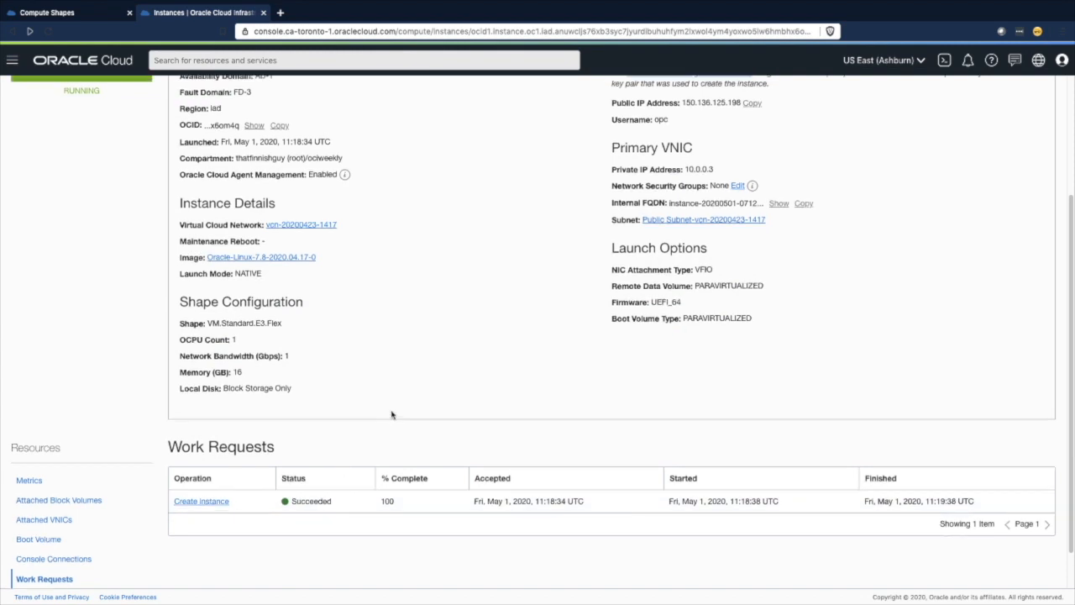